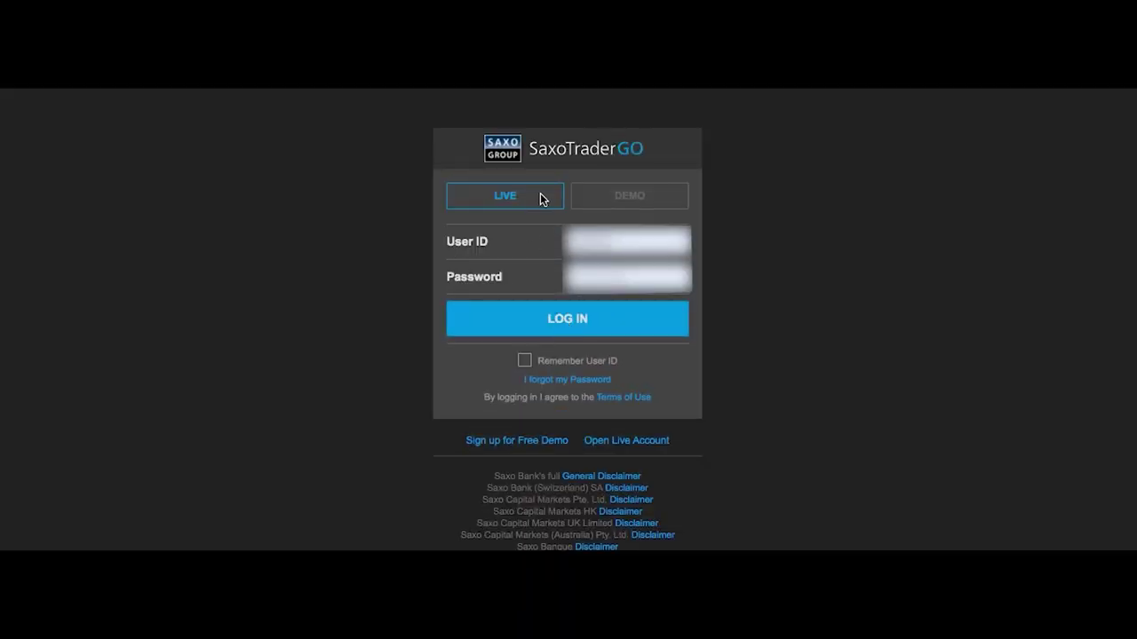
Step: Log in to the live account and open the product overview of the Amazon.com Inc. stock on NASDAQ
left_click(557, 318)
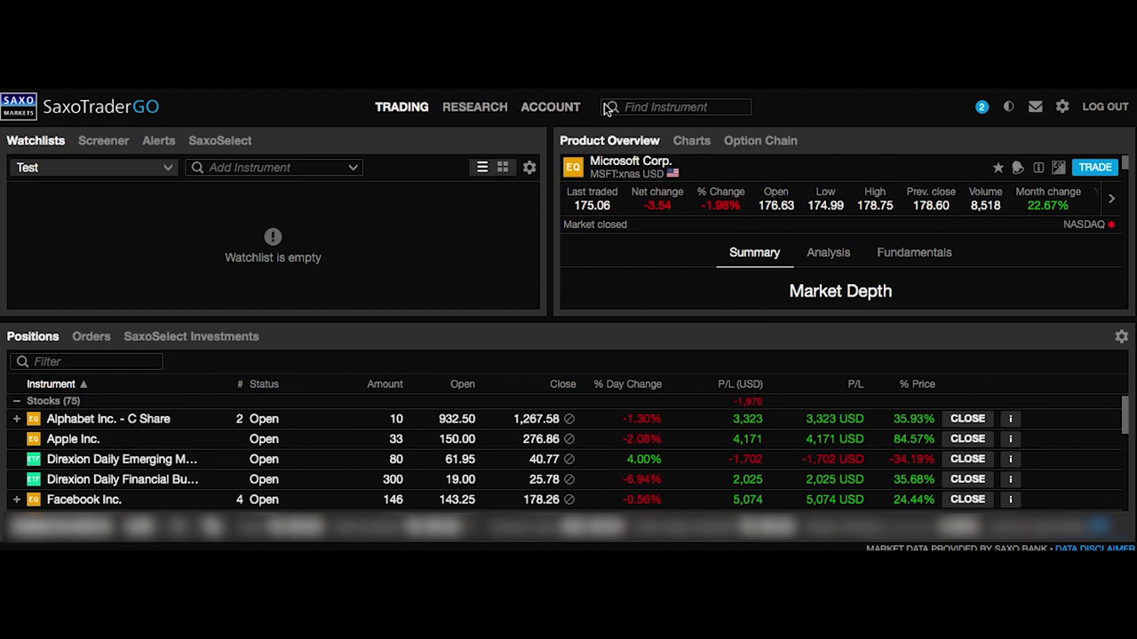
left_click(662, 107)
type("amazon")
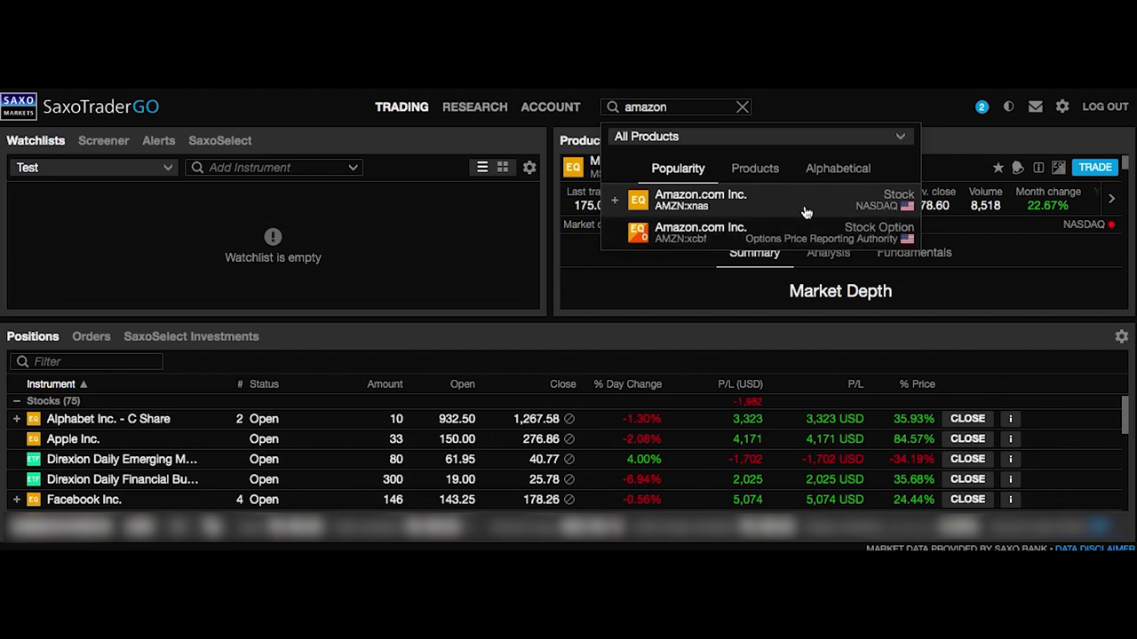
left_click(778, 205)
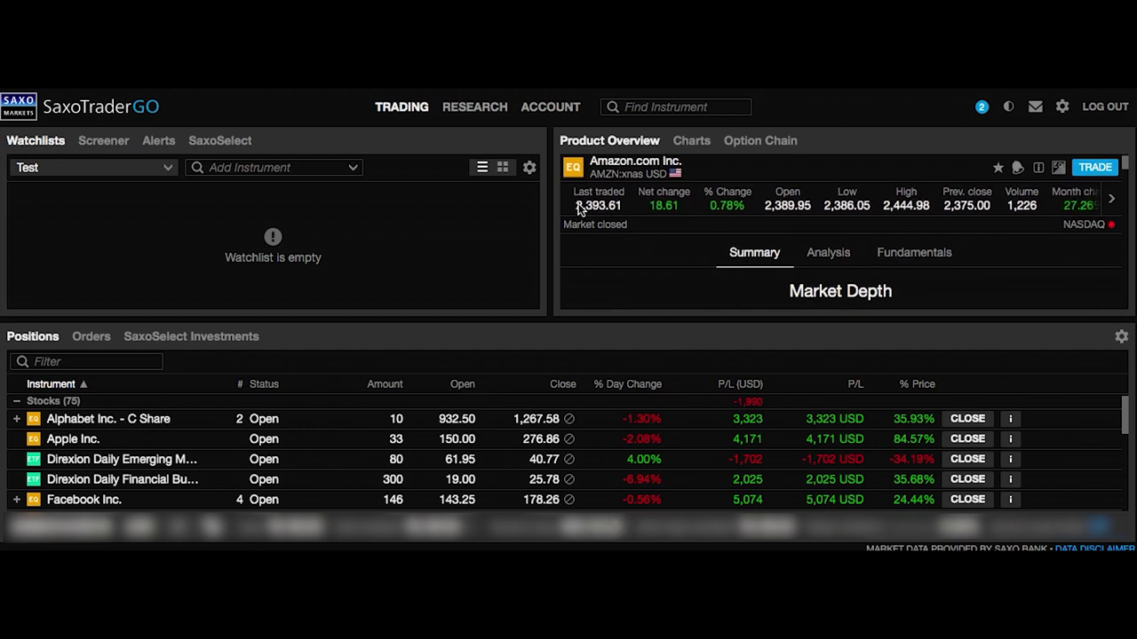
Step: Review Amazon's market depth and show its price chart over the 1Y range
scroll(817, 271, "down", 2)
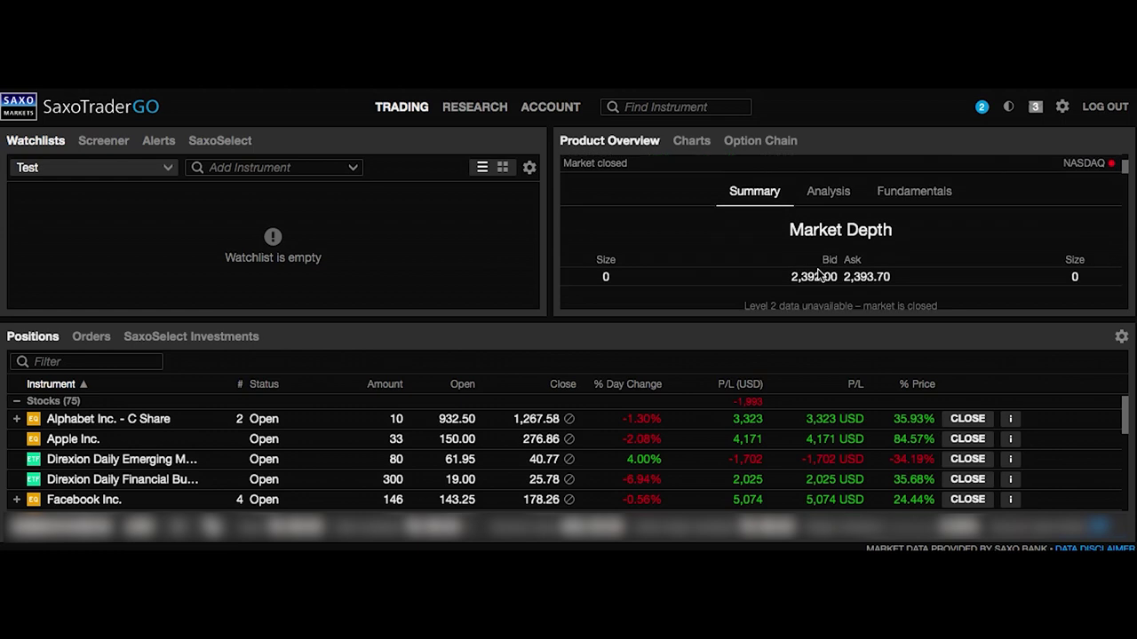
scroll(819, 274, "down", 2)
scroll(819, 273, "up", 2)
scroll(819, 273, "down", 2)
scroll(819, 274, "down", 2)
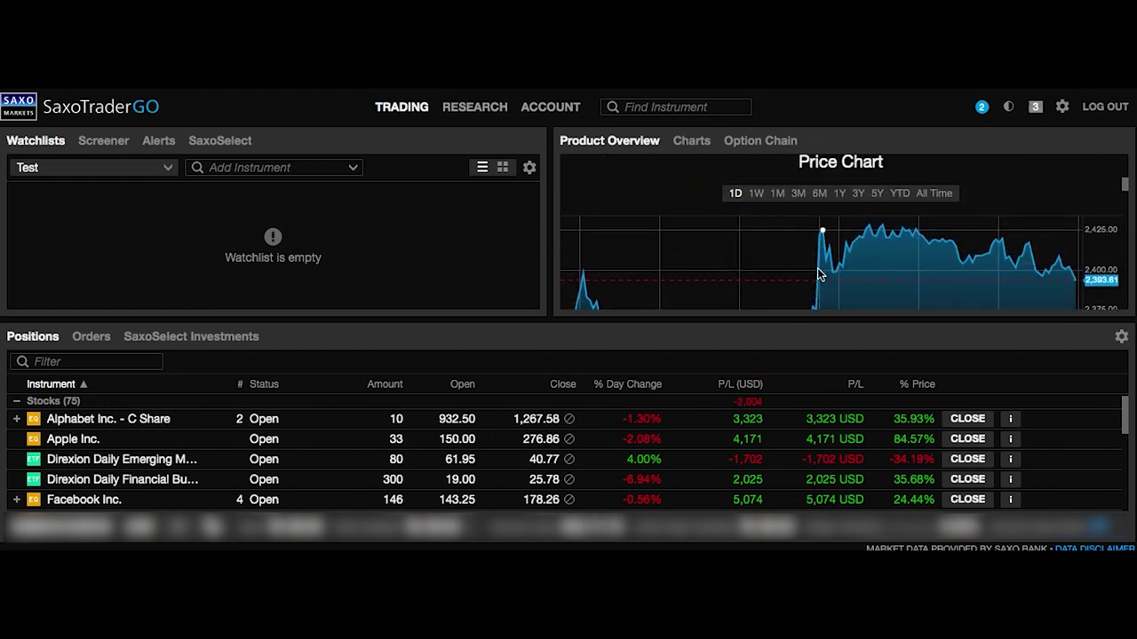
left_click(837, 195)
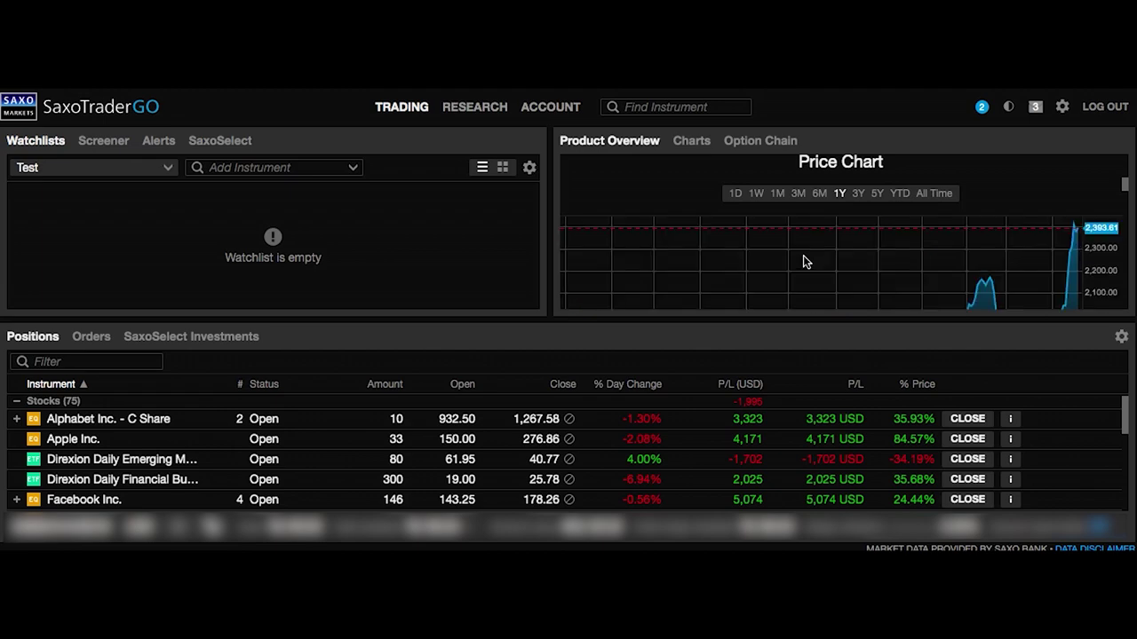
scroll(805, 259, "down", 2)
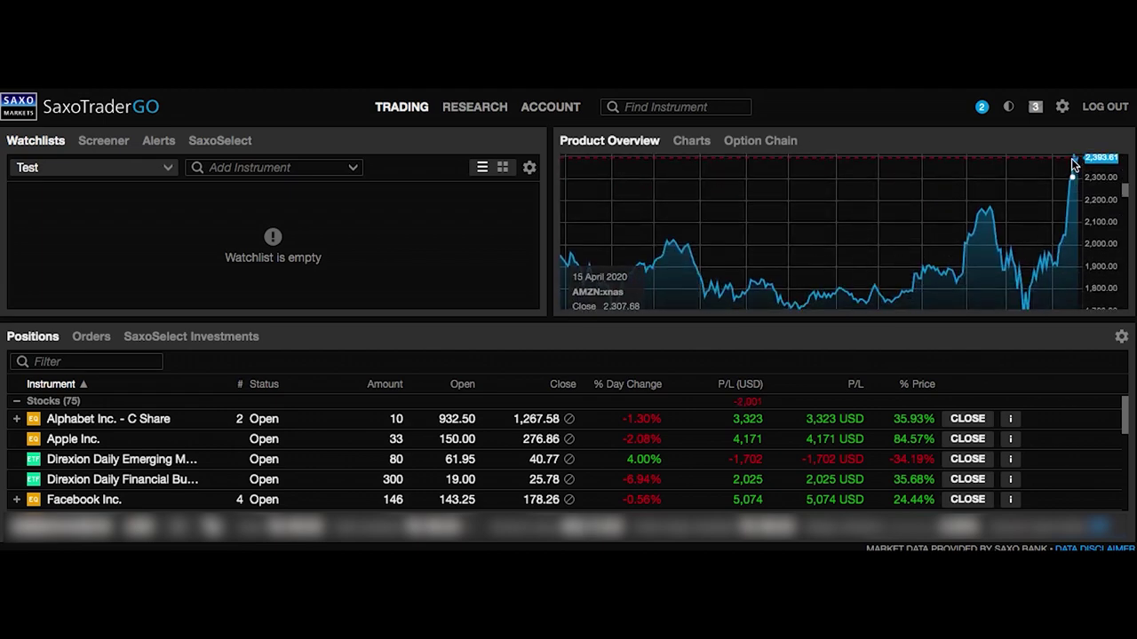
Step: Look through Amazon's news headlines and company key figures, ending back at the start of the overview
scroll(888, 271, "down", 3)
scroll(897, 274, "down", 6)
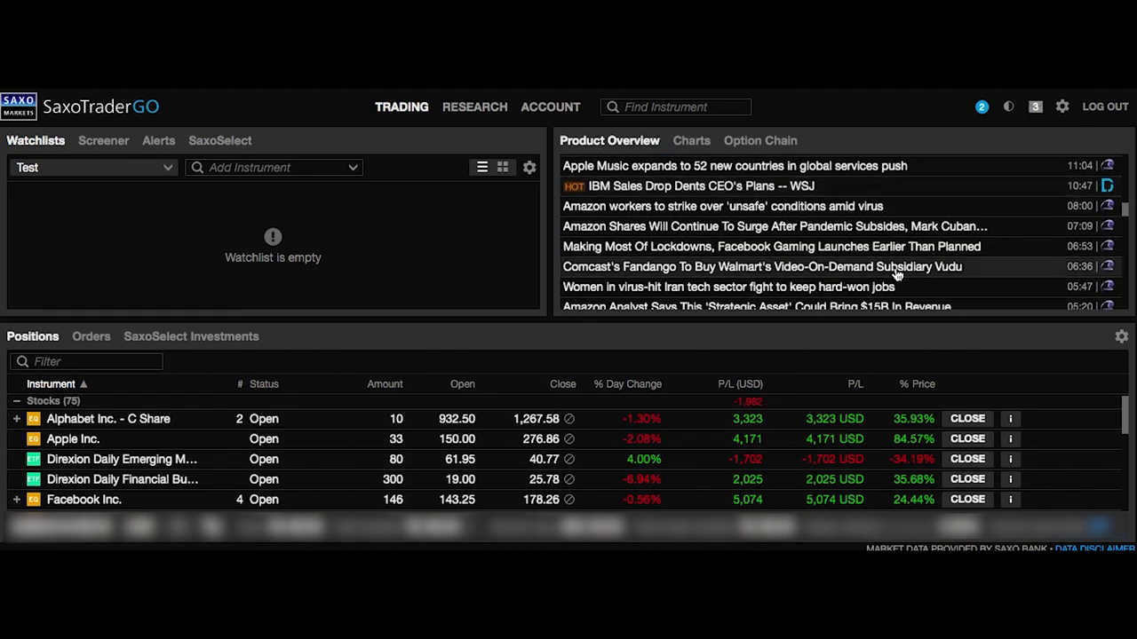
scroll(897, 275, "down", 10)
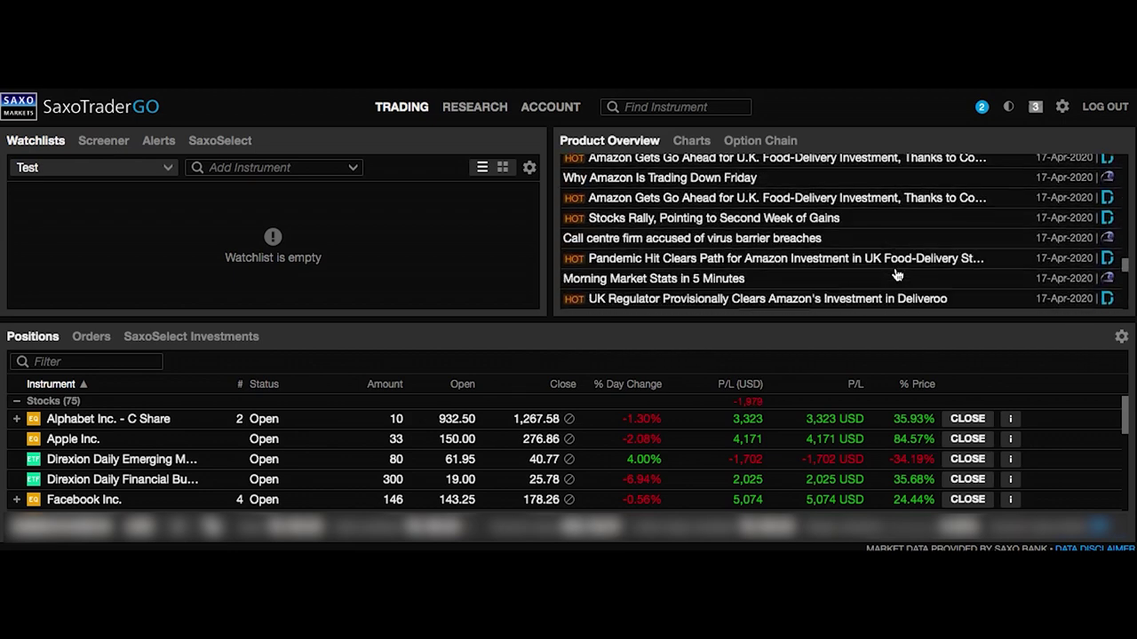
scroll(897, 276, "down", 2)
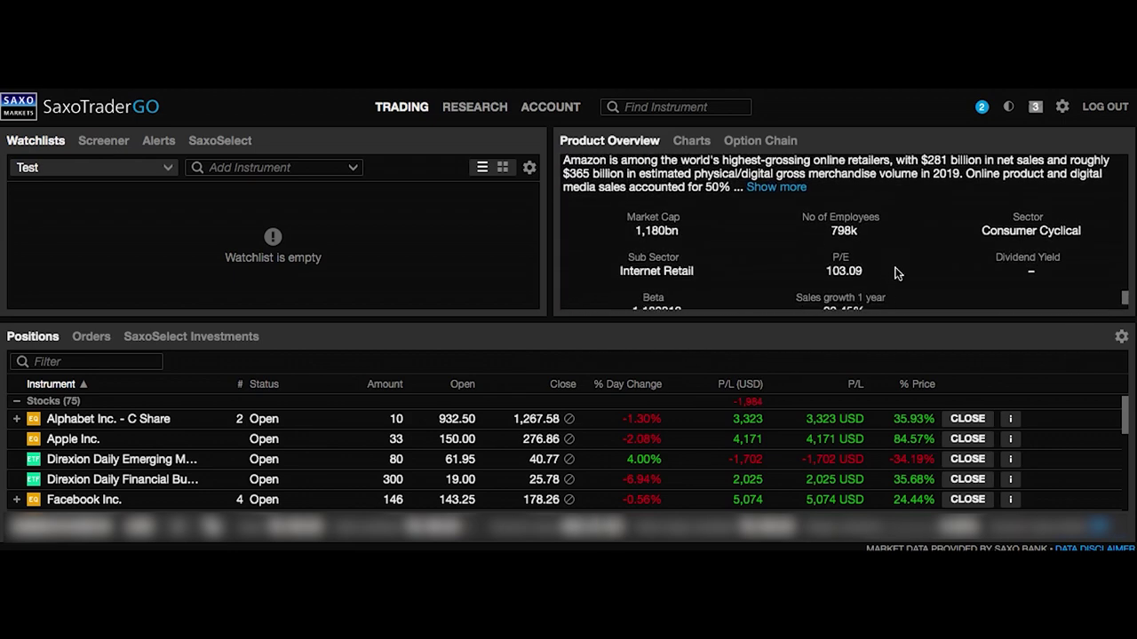
scroll(895, 274, "up", 15)
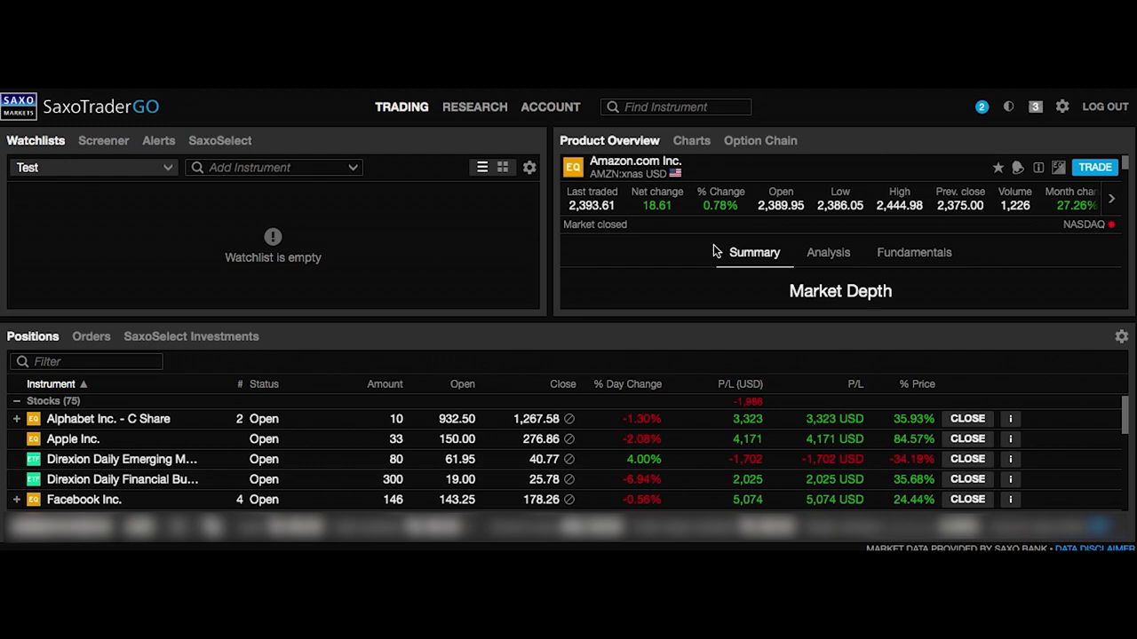
Step: Widen the product overview pane slightly and add the Amazon.com Inc. stock to the Test watchlist
mouse_move(550, 249)
left_mouse_down()
mouse_move(332, 241)
mouse_move(531, 246)
left_mouse_up()
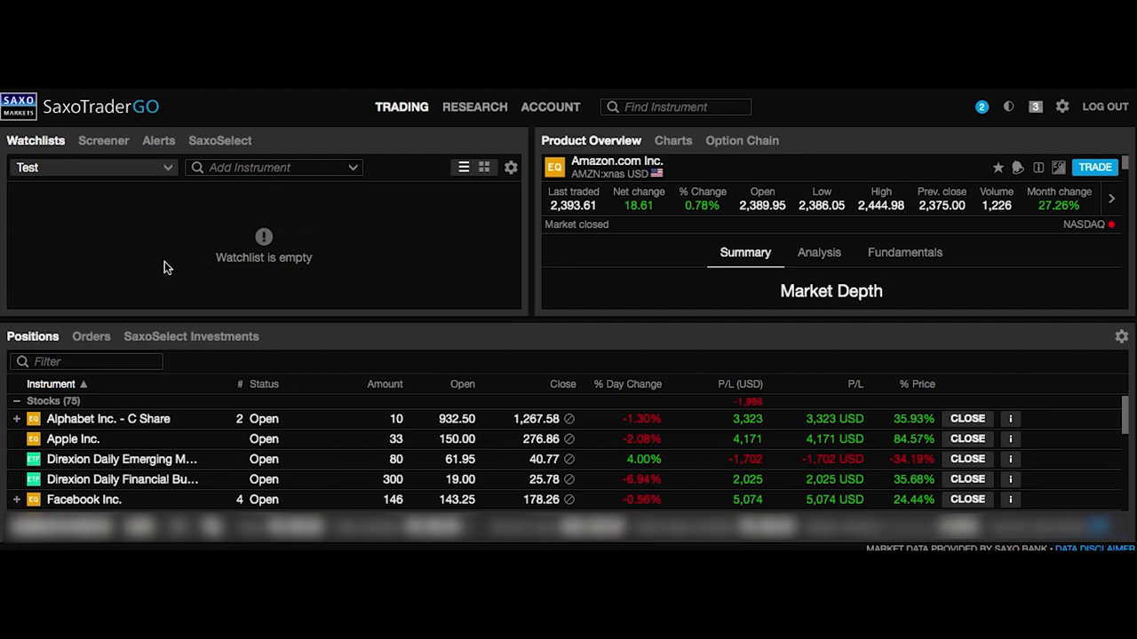
left_click(242, 171)
type("amazon")
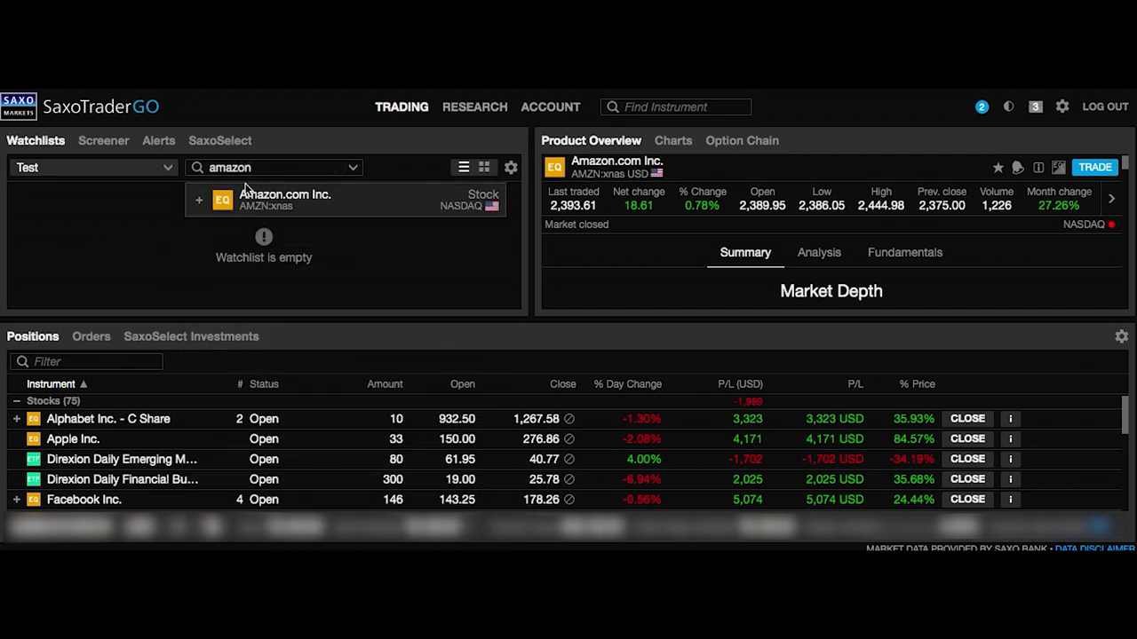
left_click(293, 199)
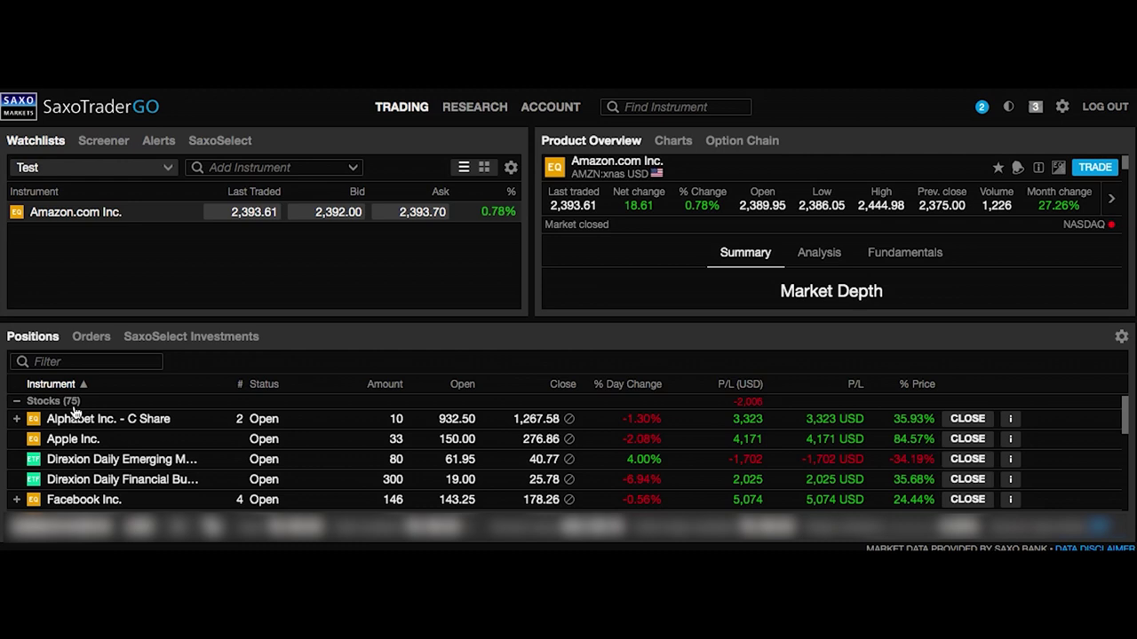
Step: Show the pending orders and look through the whole list of stock orders
left_click(93, 340)
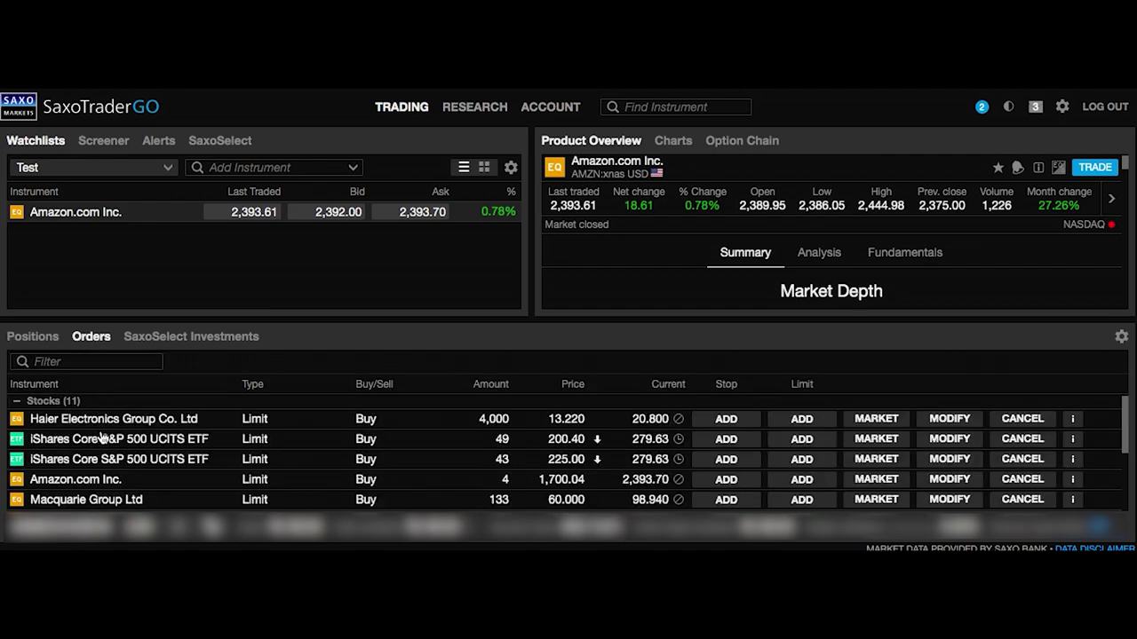
scroll(102, 435, "down", 3)
scroll(103, 436, "down", 2)
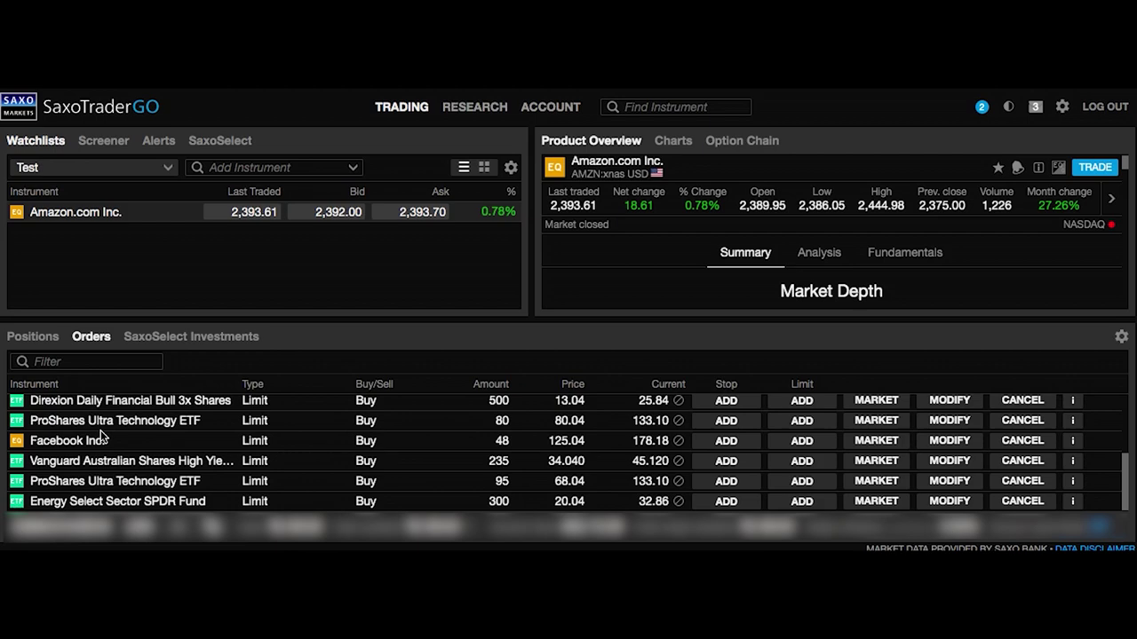
scroll(102, 435, "up", 3)
scroll(102, 435, "up", 3)
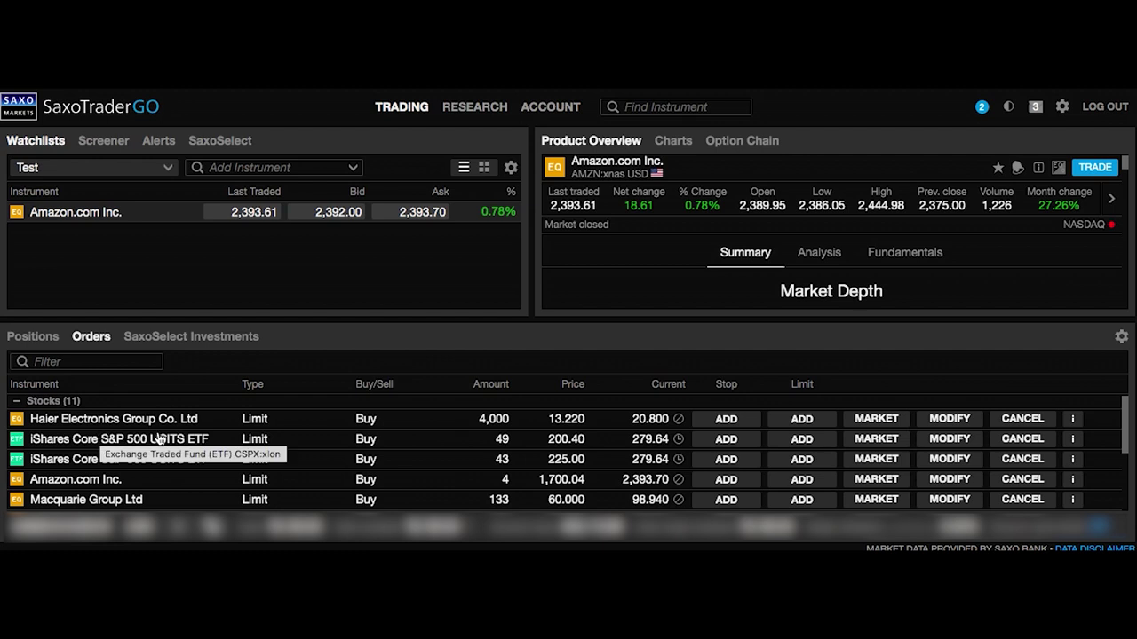
Step: Cancel the Amazon.com Inc. limit order to buy 4 shares at 1,700.04 and acknowledge the notification
scroll(101, 448, "down", 1)
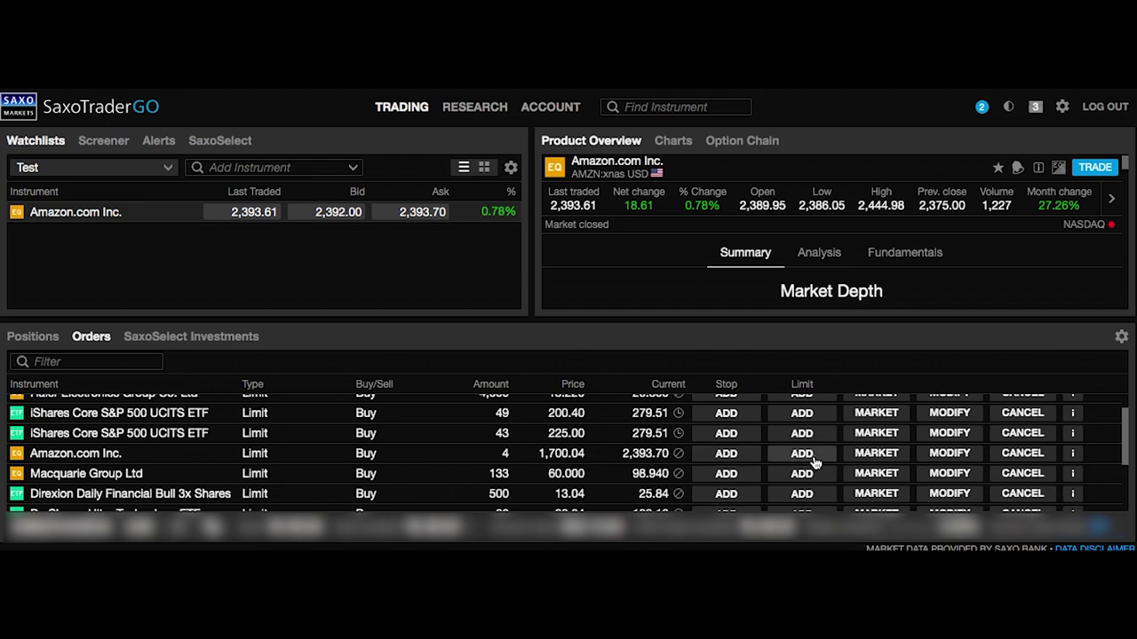
left_click(1023, 455)
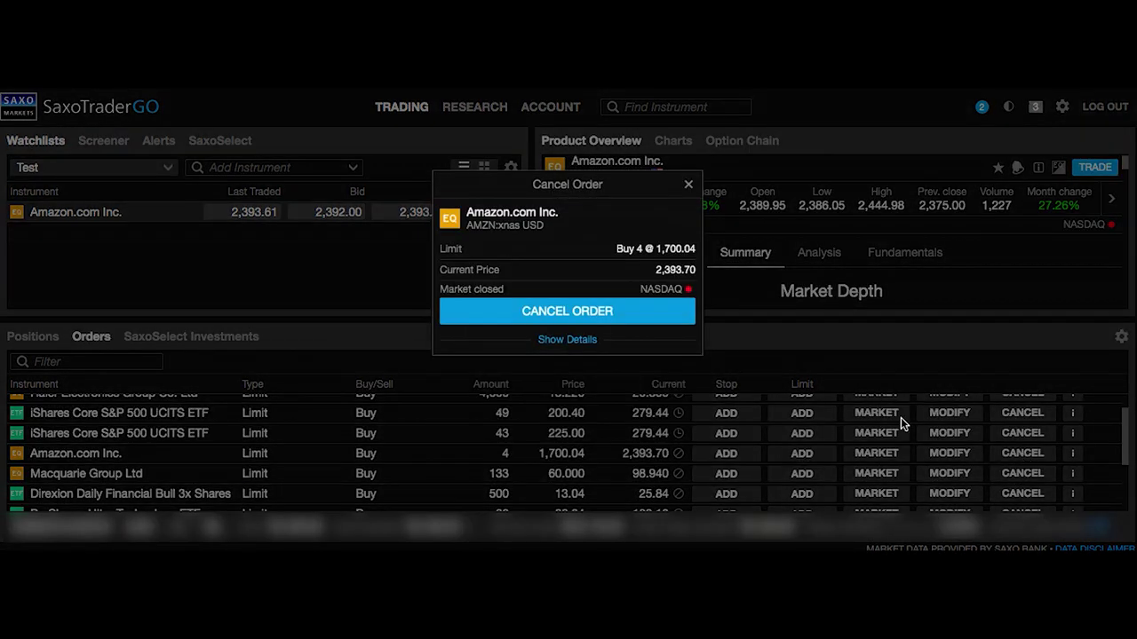
left_click(585, 313)
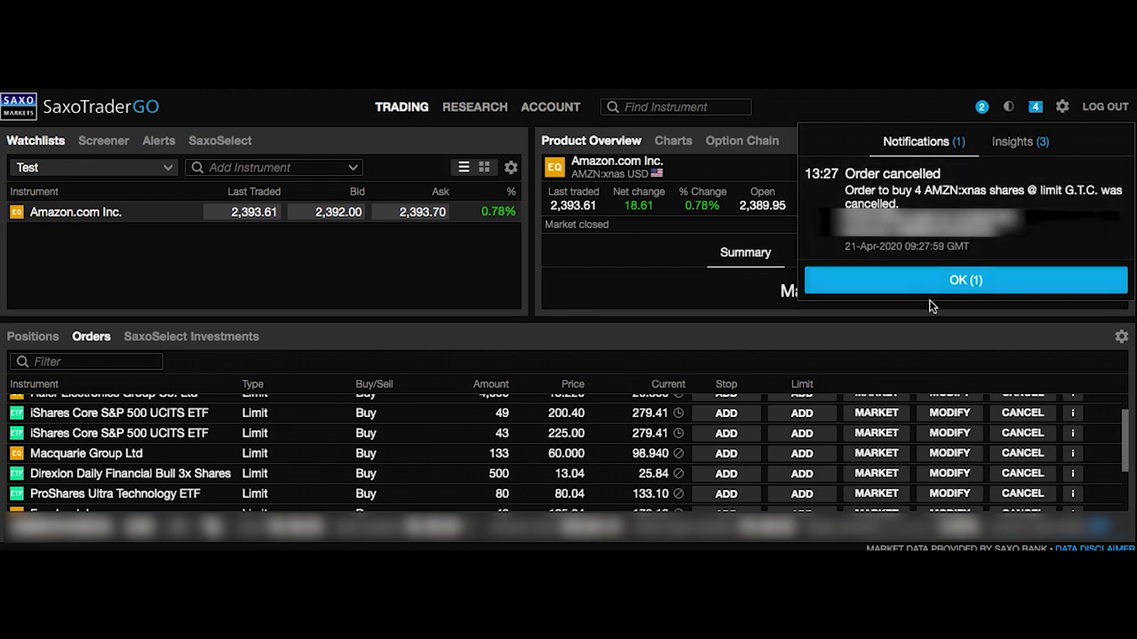
left_click(950, 283)
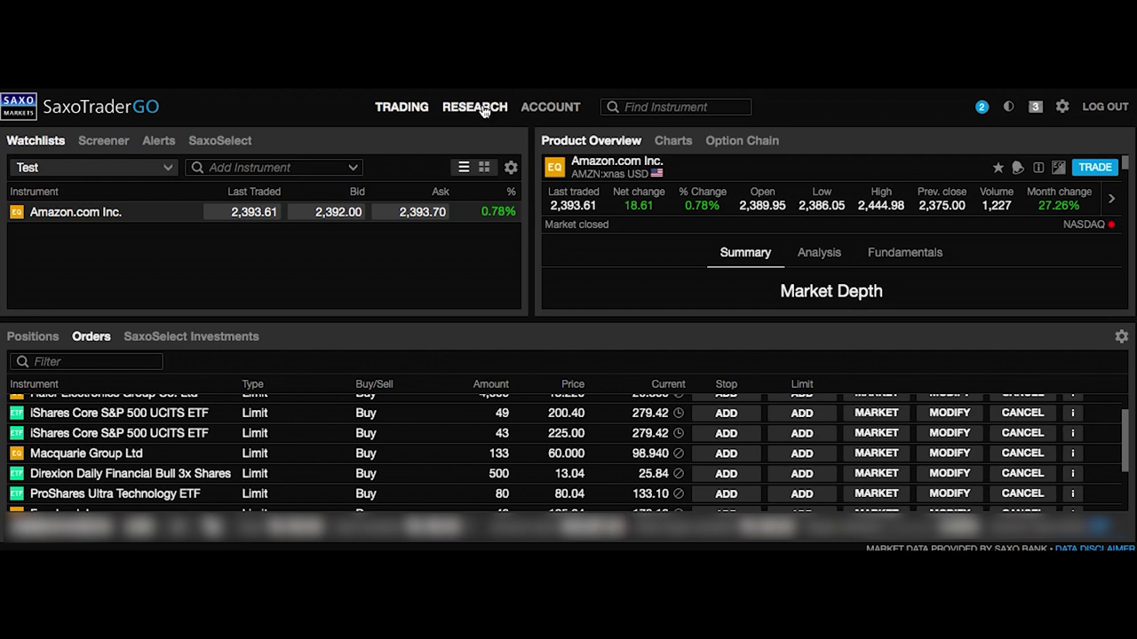
Step: Open the Stocks research page and examine this week's important earnings releases from Monday to Friday
left_click(484, 110)
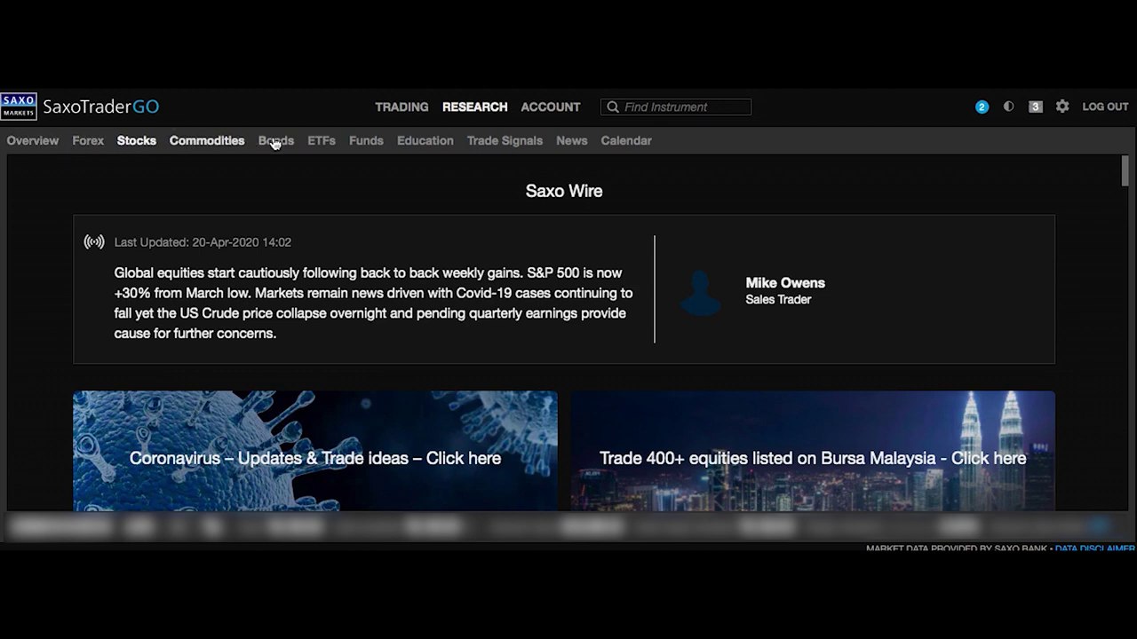
left_click(136, 140)
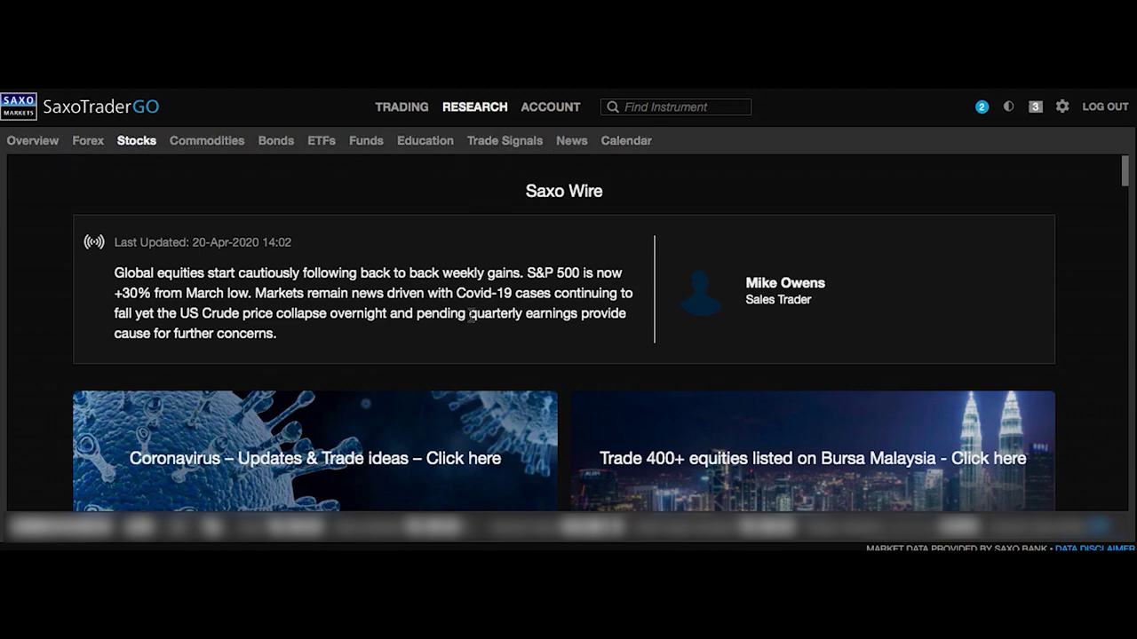
scroll(472, 314, "down", 10)
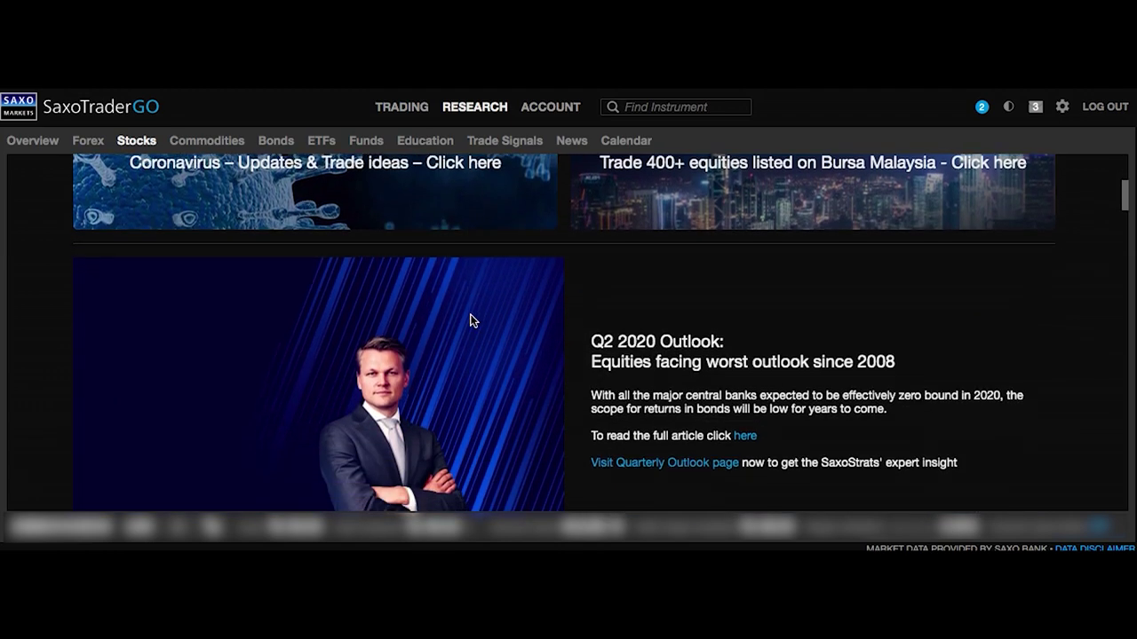
scroll(471, 321, "down", 5)
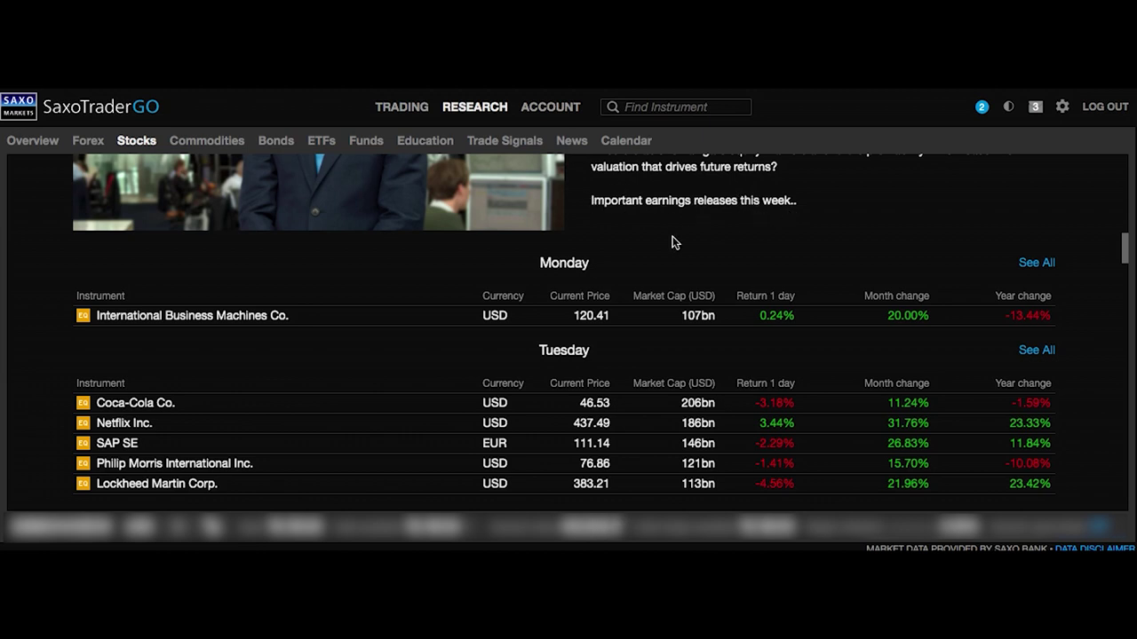
scroll(539, 266, "down", 1)
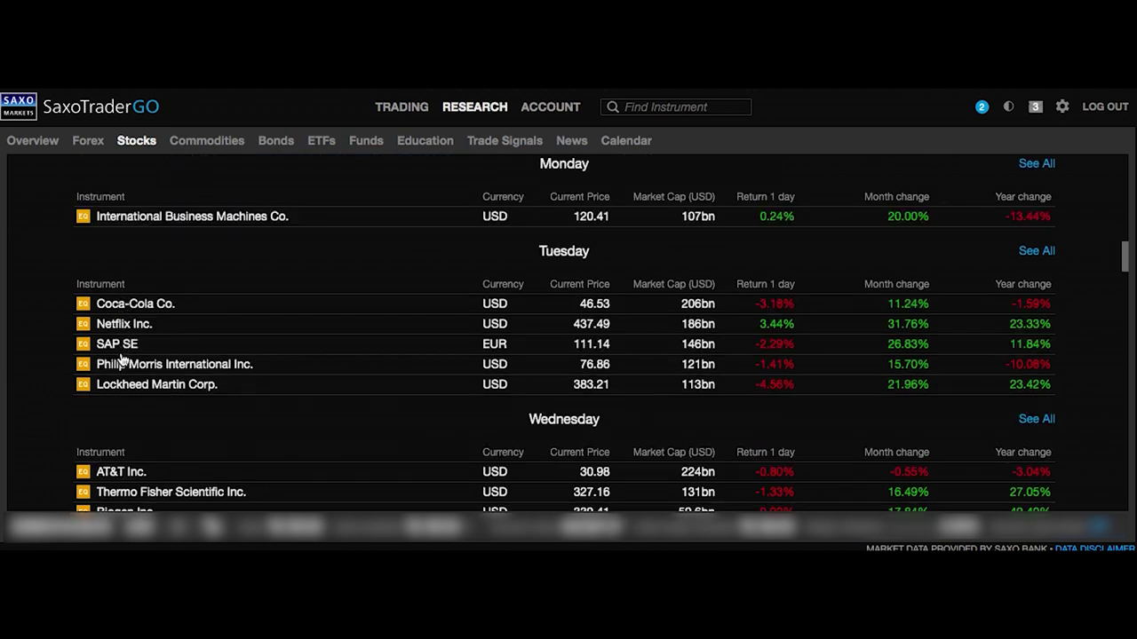
scroll(577, 256, "down", 1)
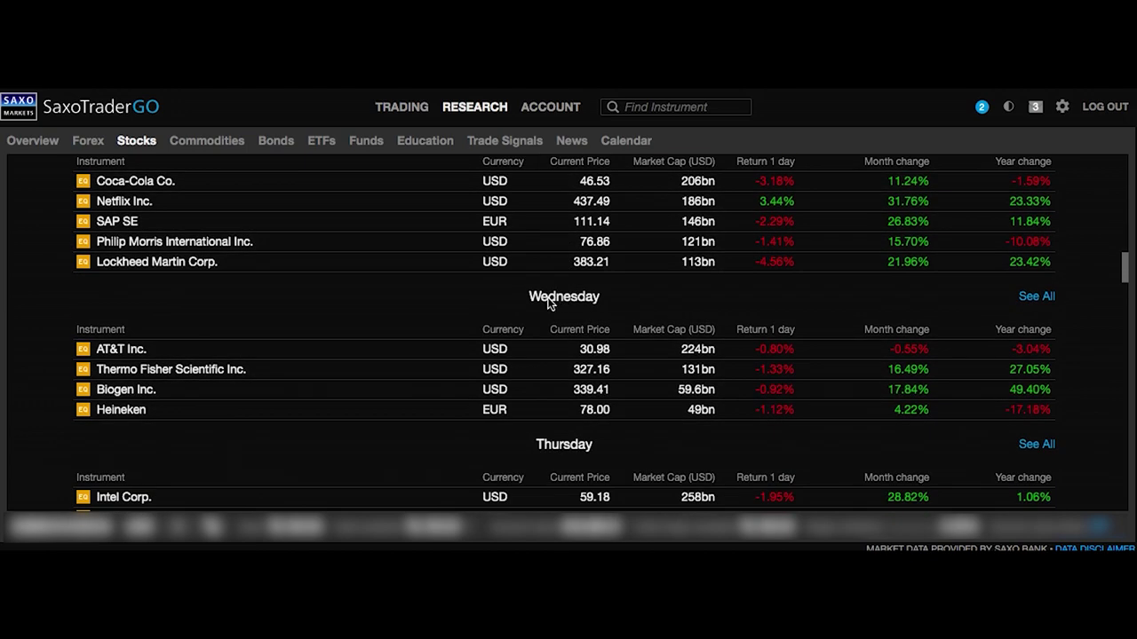
scroll(431, 351, "down", 1)
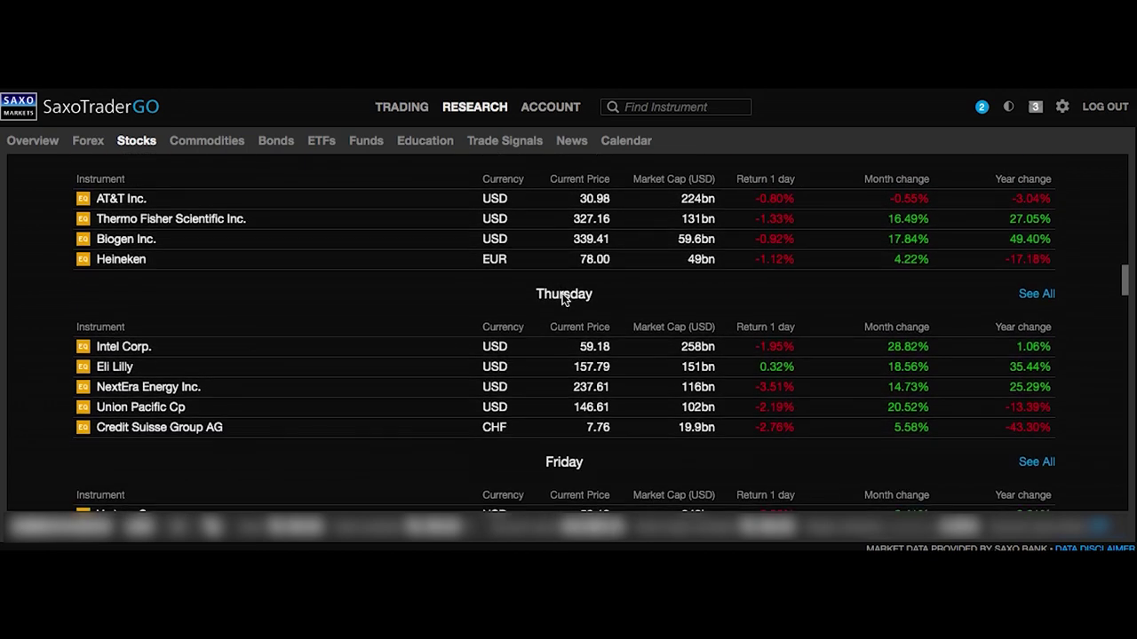
scroll(561, 302, "down", 1)
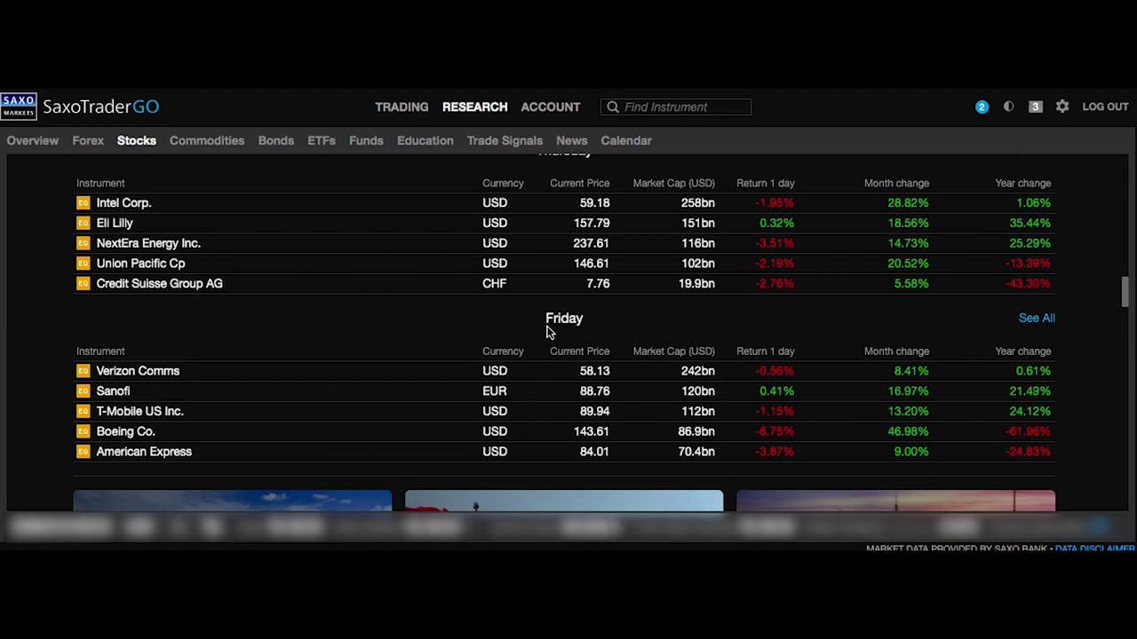
scroll(547, 333, "up", 10)
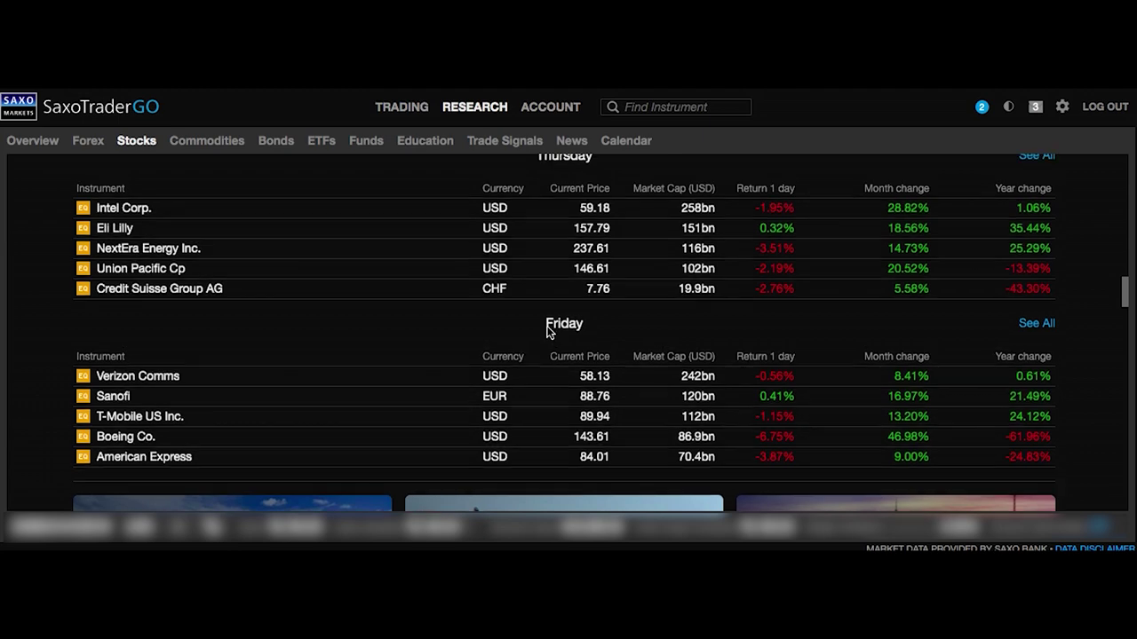
scroll(547, 332, "down", 5)
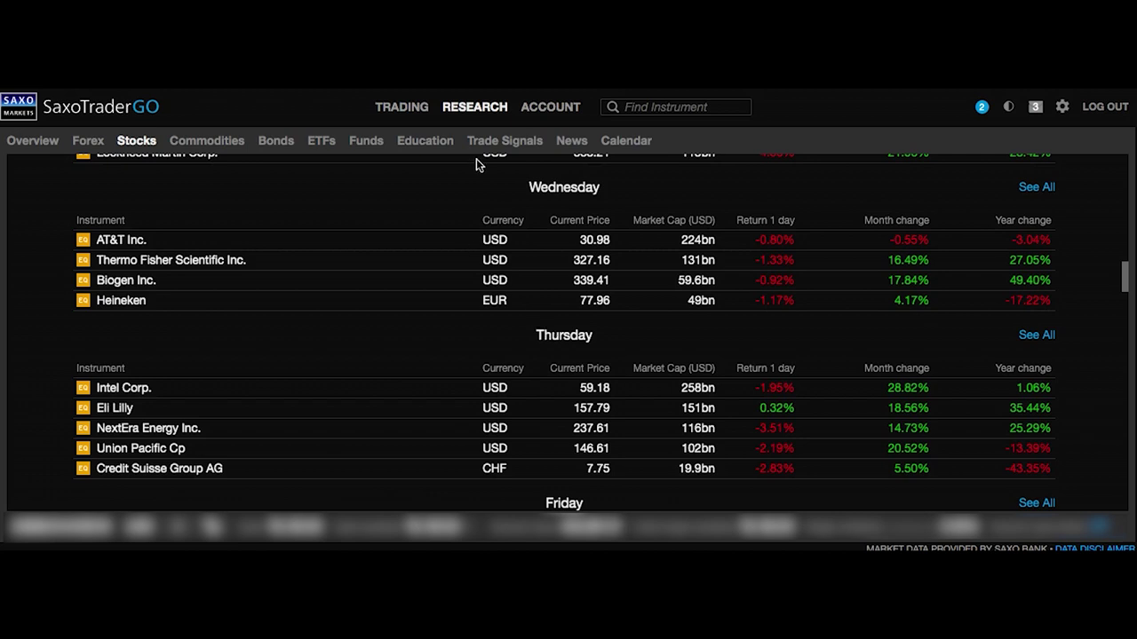
Step: Open the account's expired corporate action events and view the election for the RFF:xasx dividend reinvestment
left_click(552, 107)
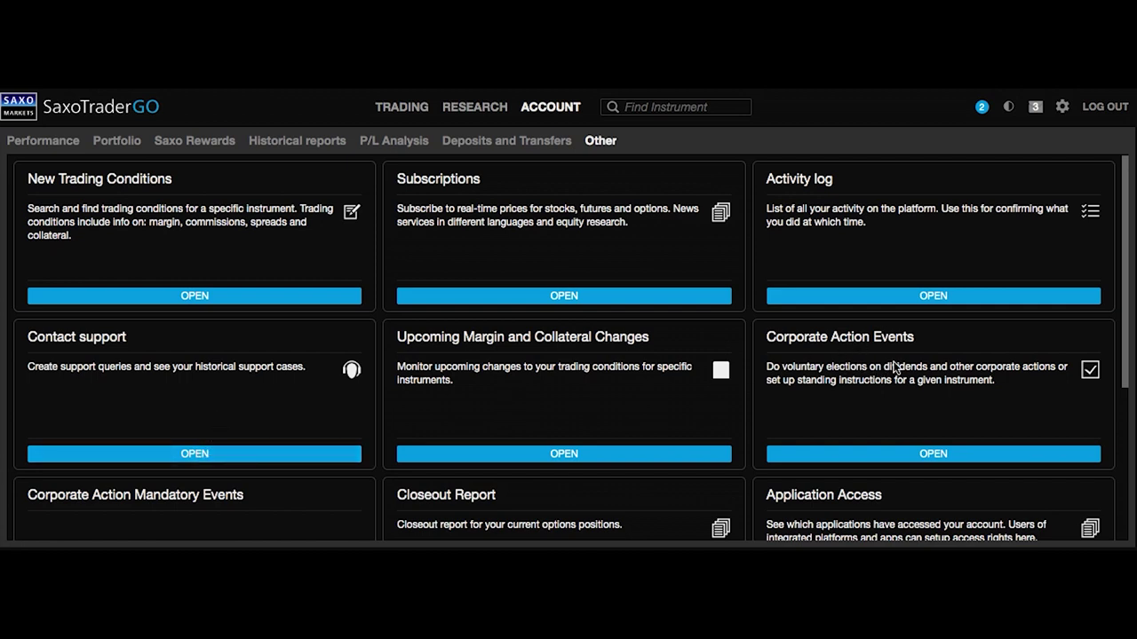
left_click(925, 458)
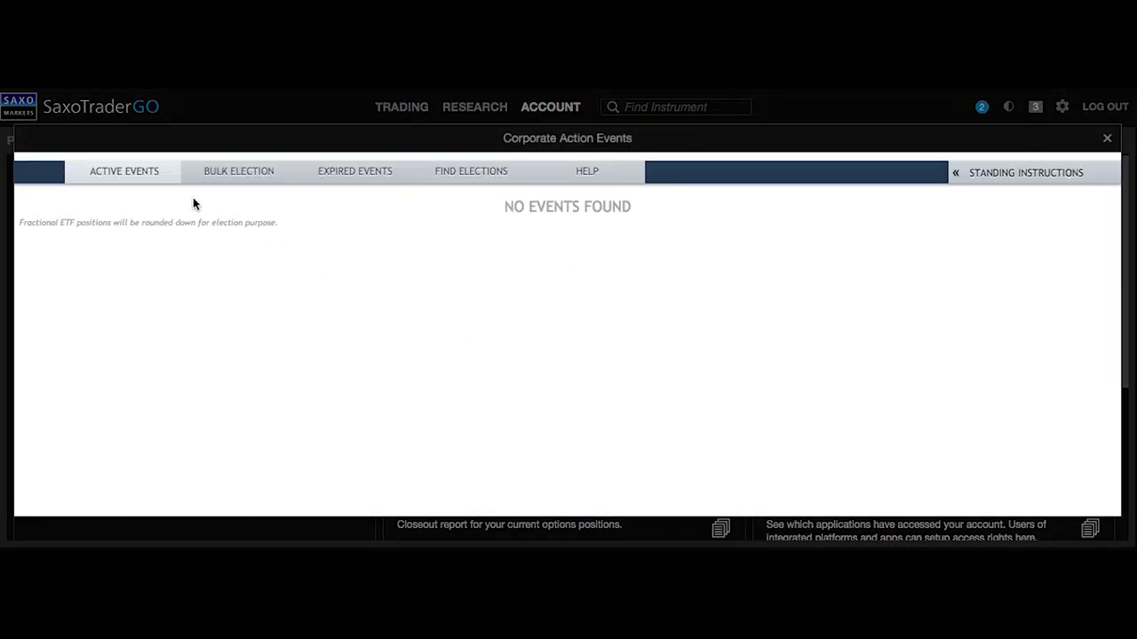
left_click(326, 181)
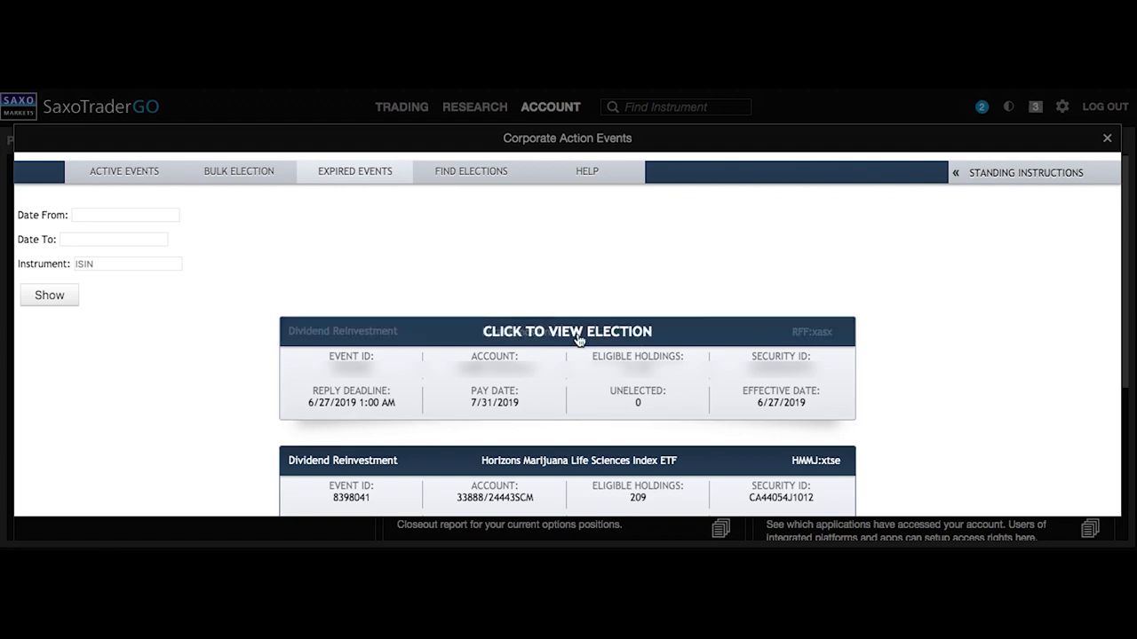
left_click(575, 336)
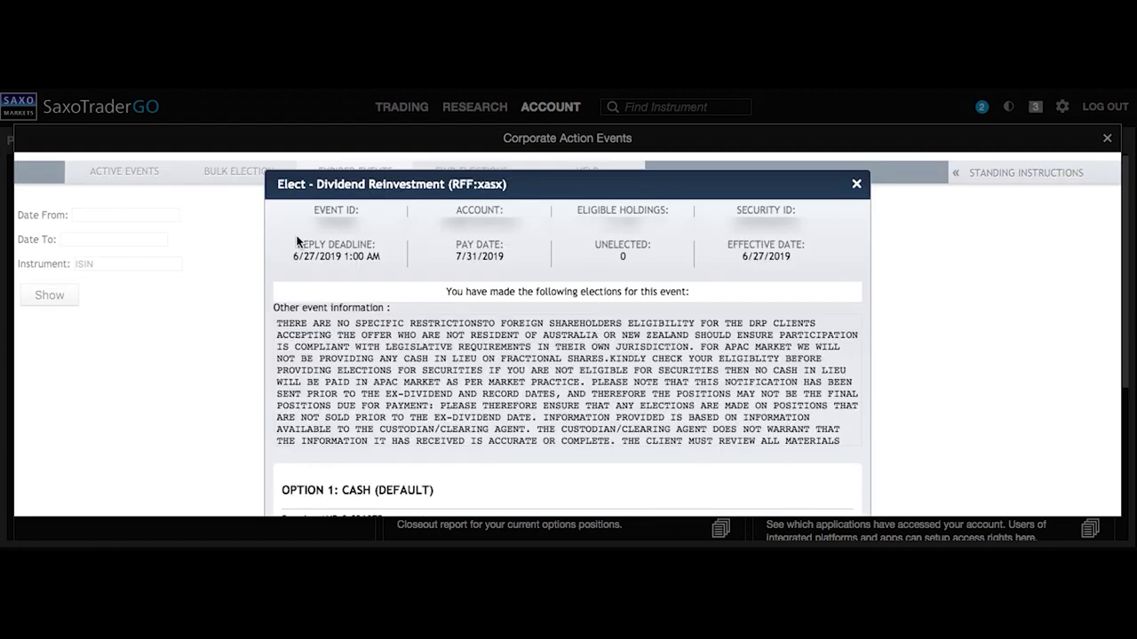
Step: Review the cash and securities options elected for the RFF:xasx dividend reinvestment and close the corporate action events
scroll(513, 277, "down", 2)
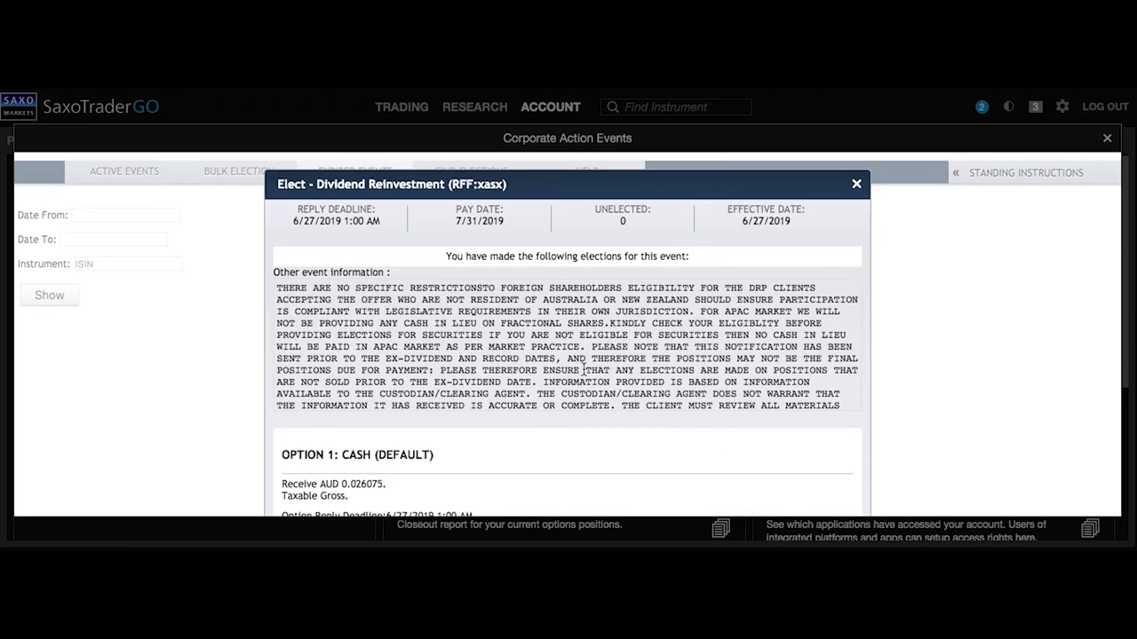
scroll(584, 369, "down", 2)
scroll(602, 388, "down", 5)
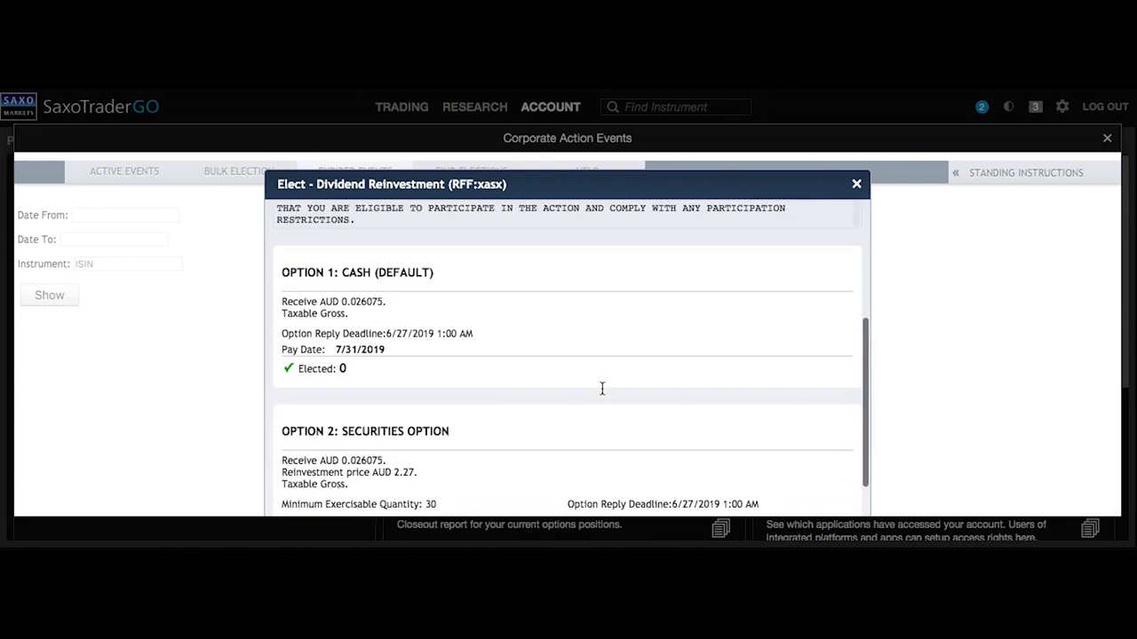
scroll(601, 388, "down", 3)
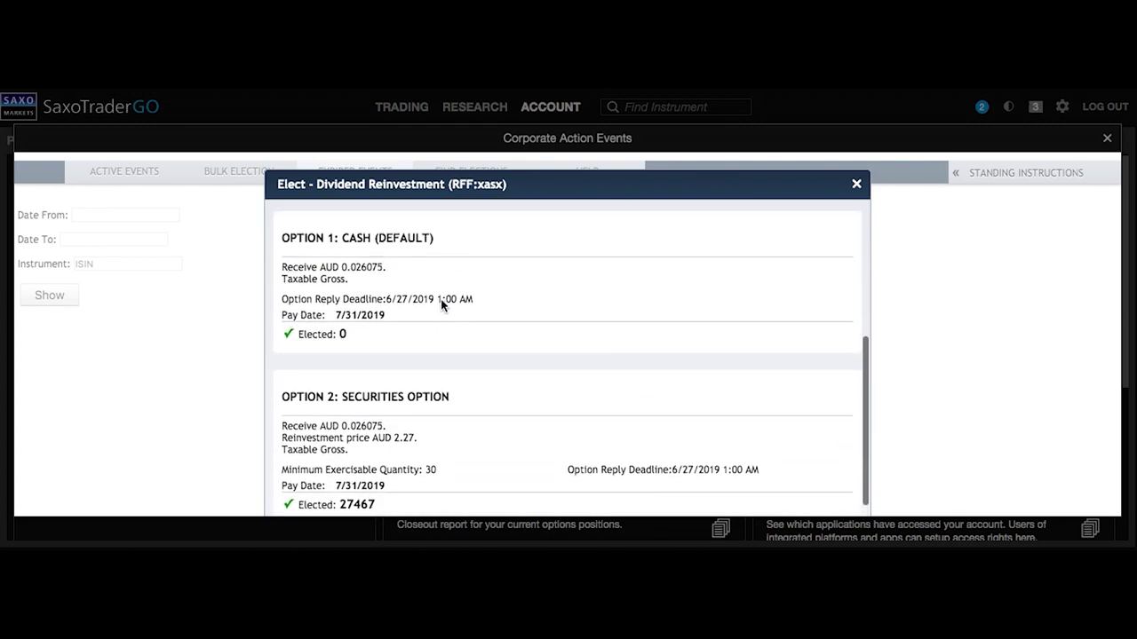
scroll(444, 266, "down", 1)
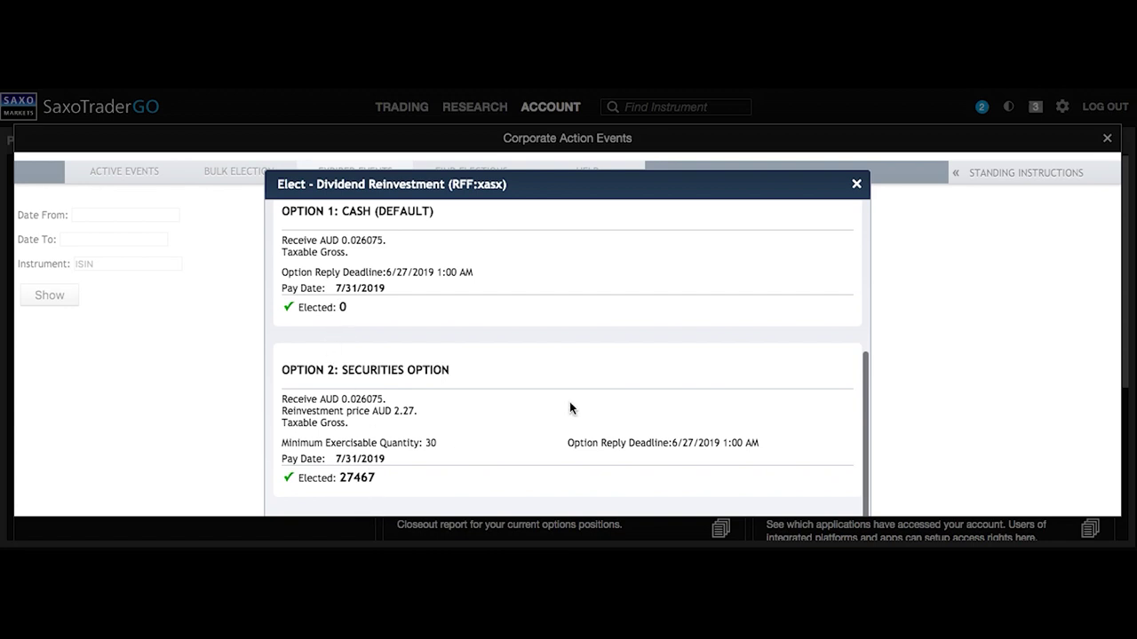
left_click(856, 184)
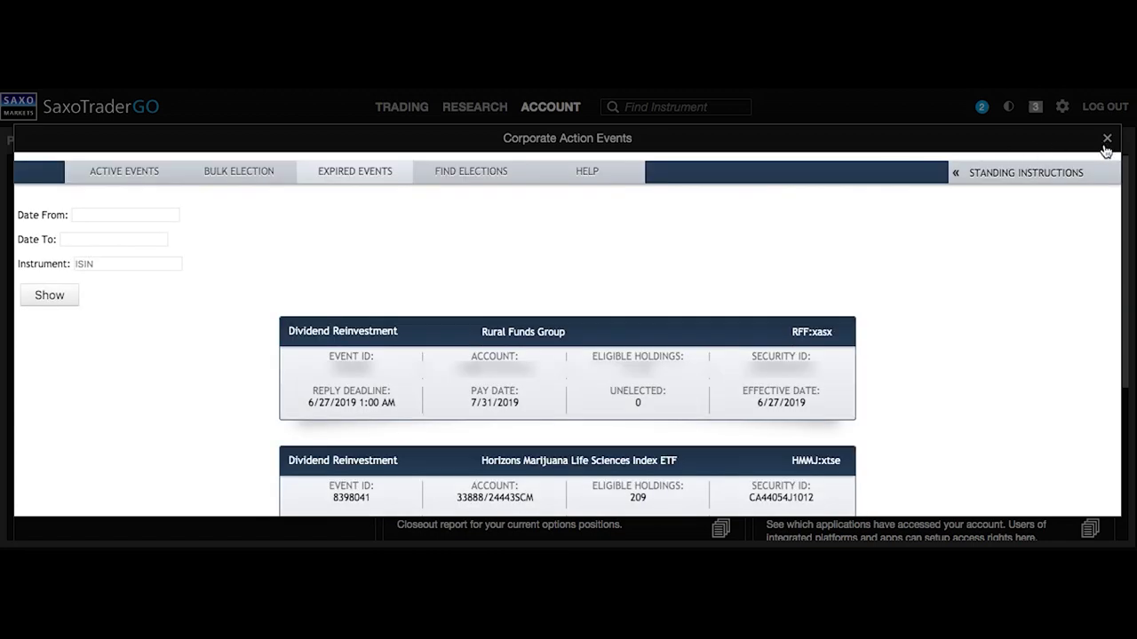
left_click(1108, 141)
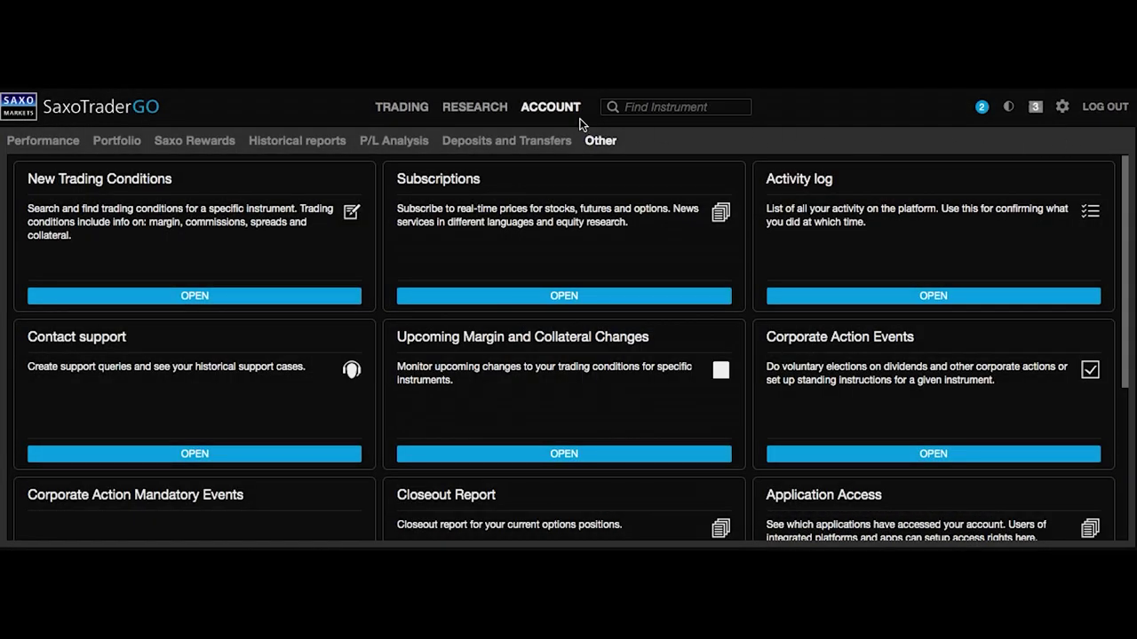
Step: Return to the trading page and open a trade ticket for Amazon.com Inc
left_click(400, 107)
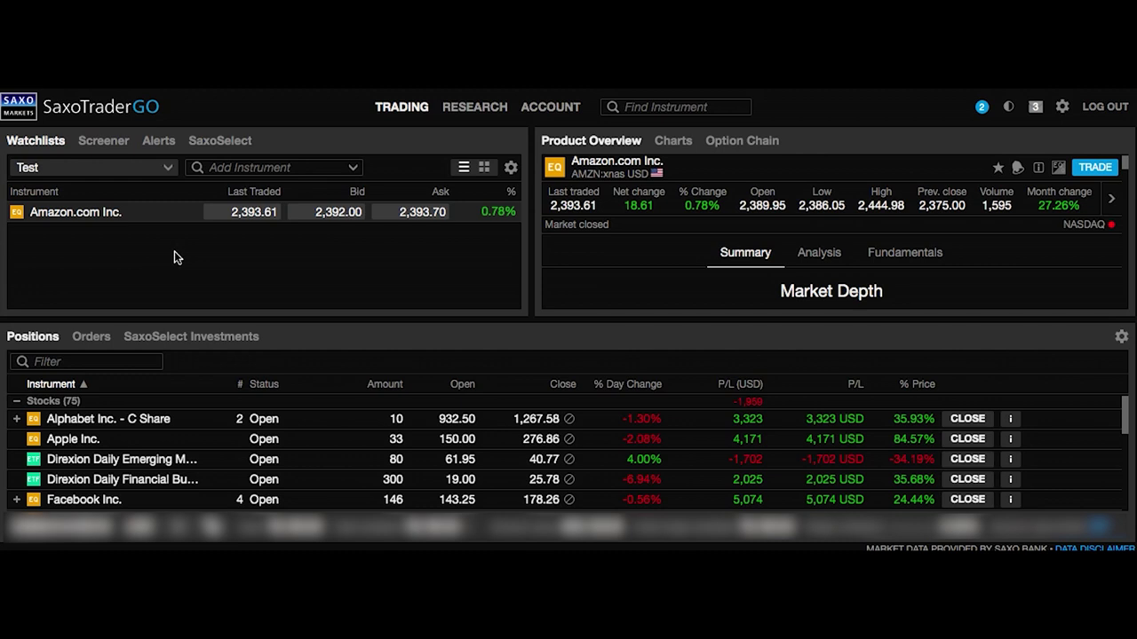
double_click(135, 220)
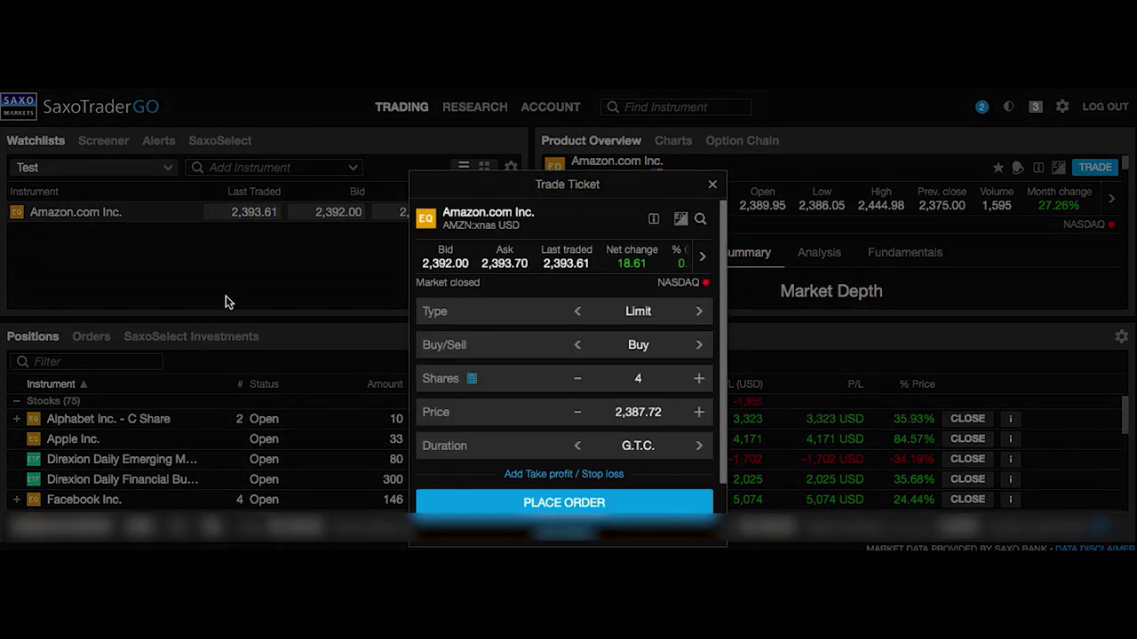
left_click(711, 186)
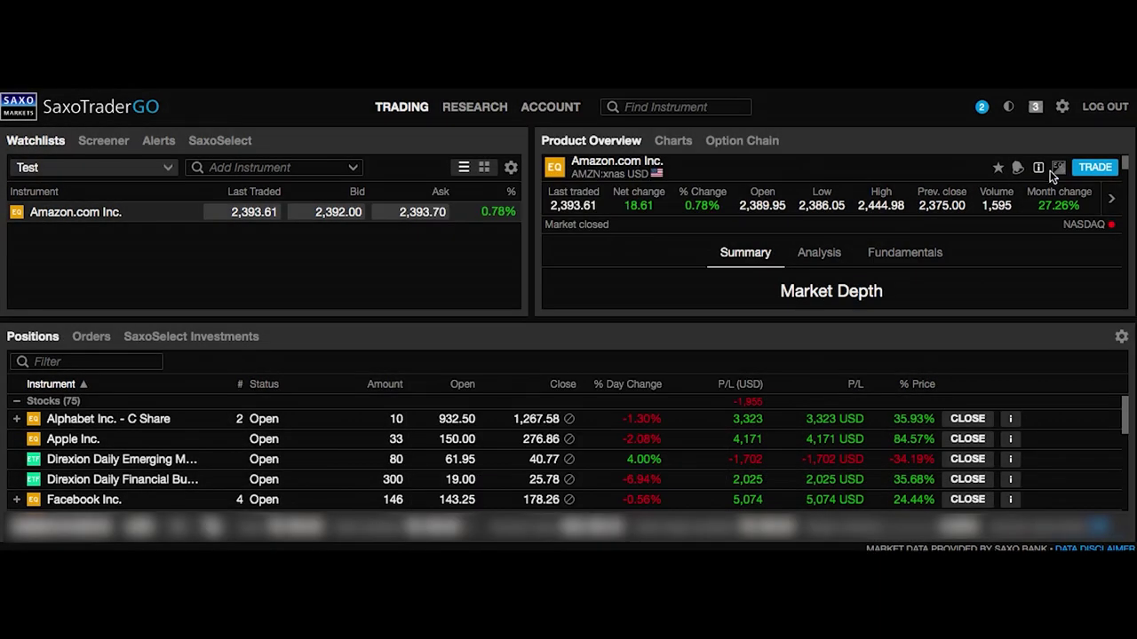
left_click(1101, 170)
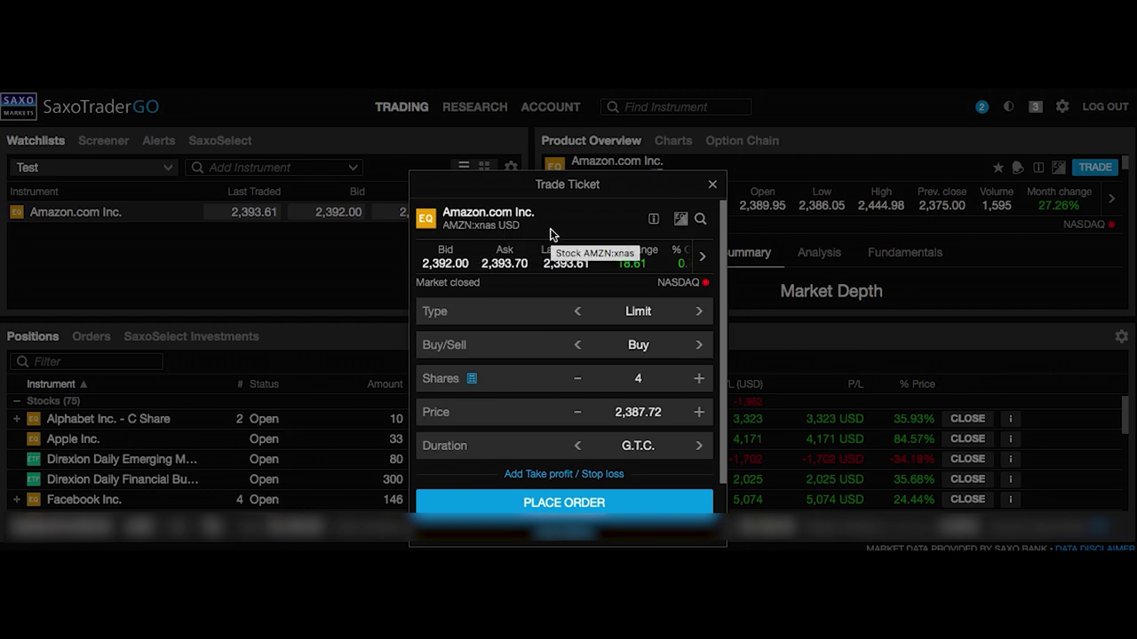
Step: Look through the order types available on the trade ticket, including Trailing Stop, OCO and Market, ending on Limit
left_click(700, 312)
left_click(699, 312)
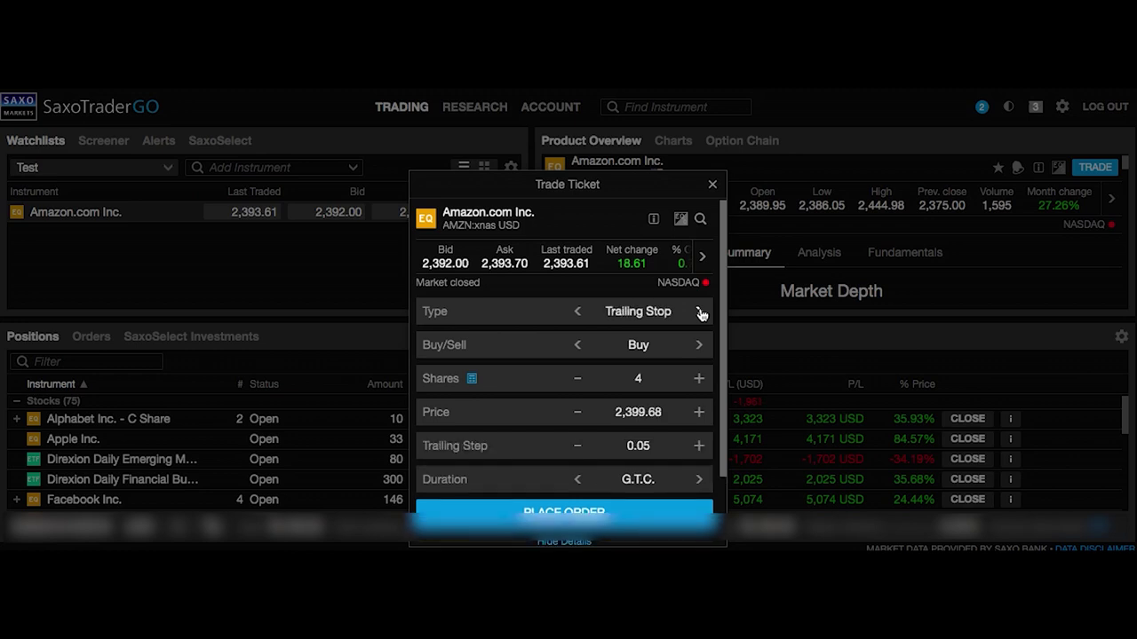
left_click(700, 312)
left_click(700, 312)
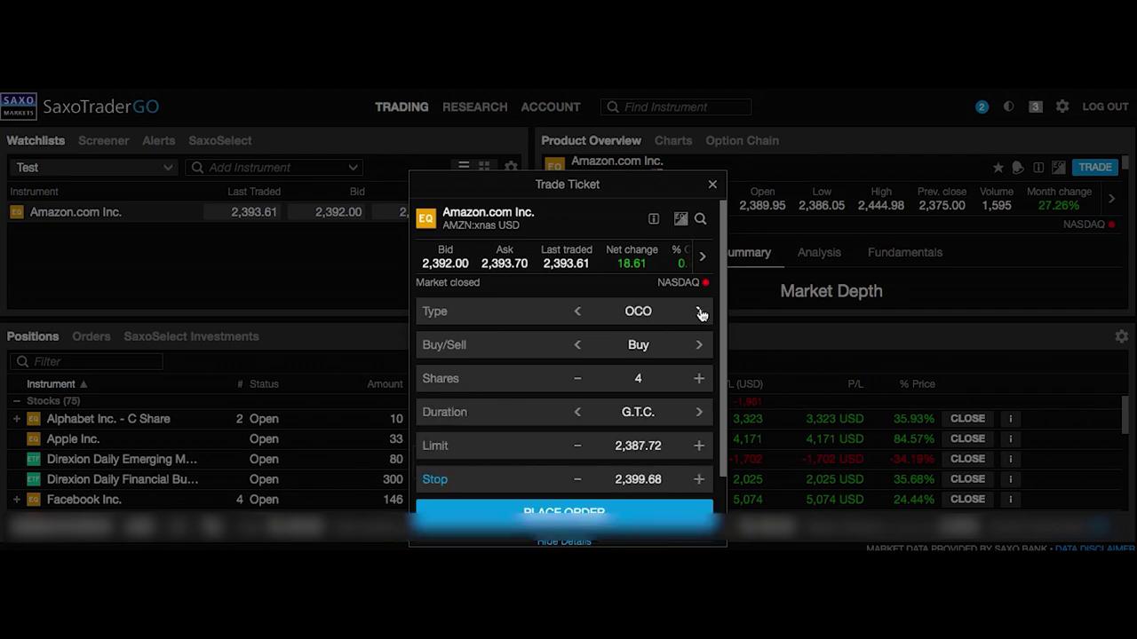
left_click(700, 312)
left_click(700, 312)
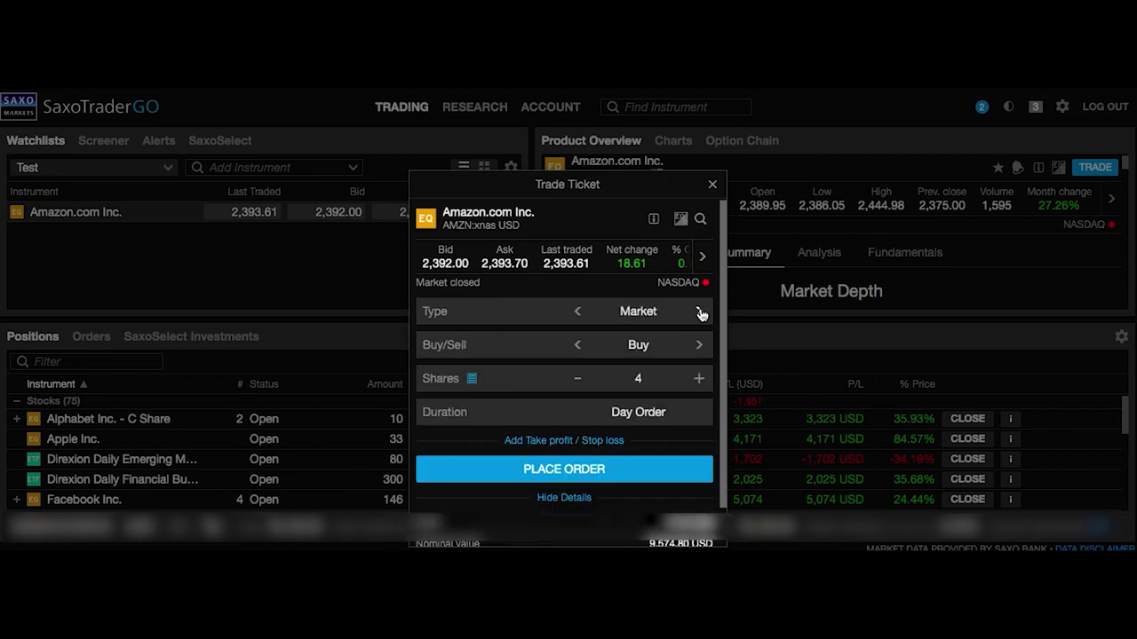
left_click(700, 311)
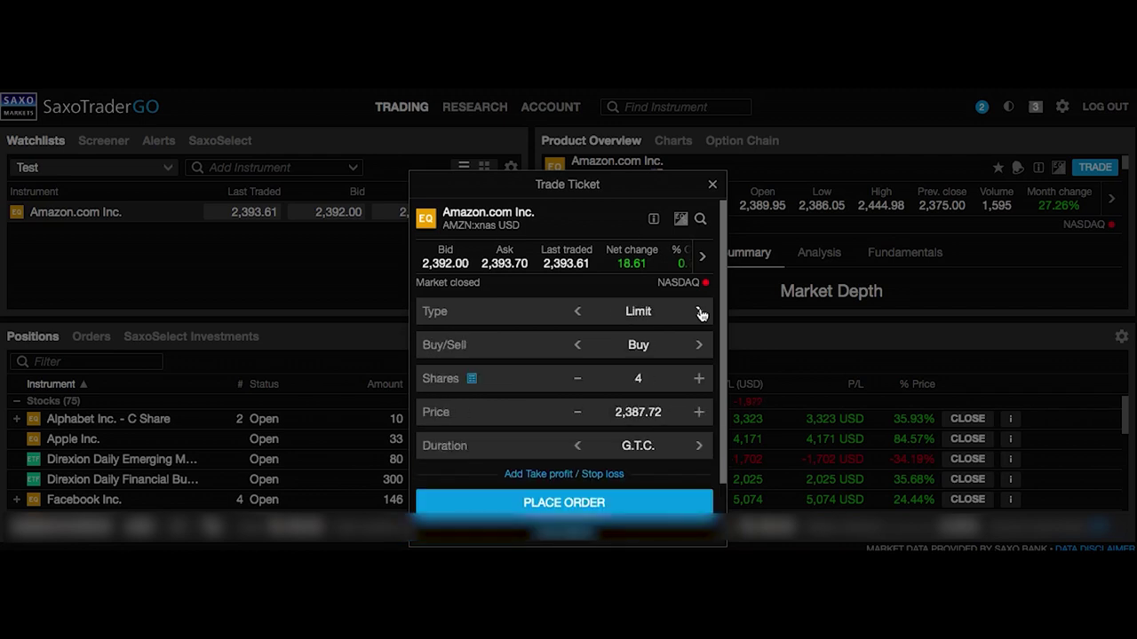
left_click(700, 312)
left_click(577, 313)
left_click(577, 313)
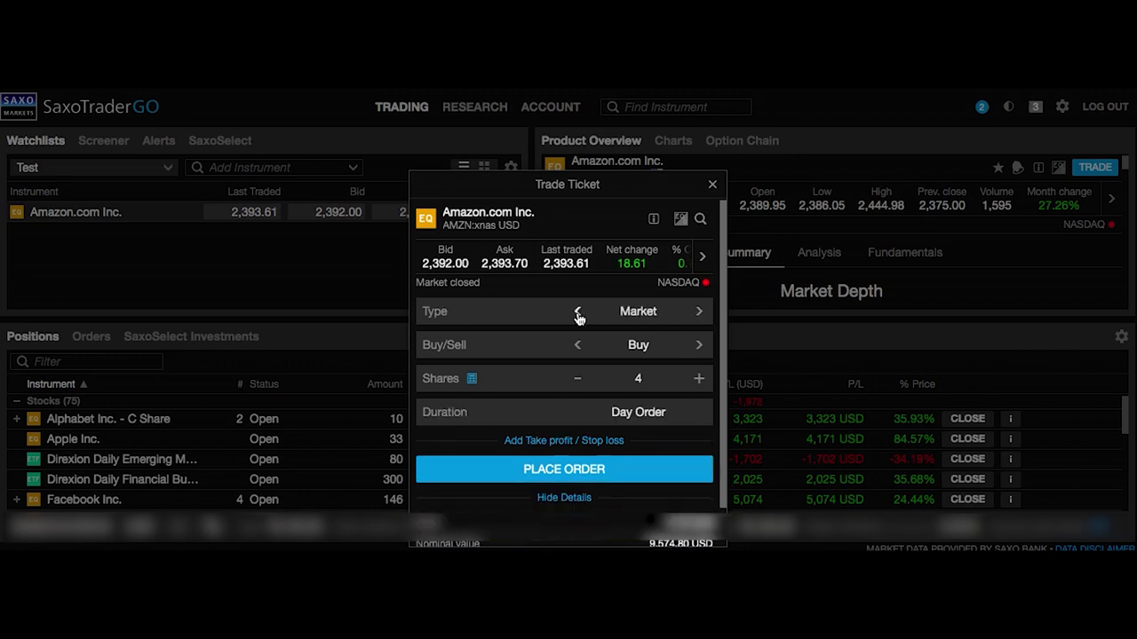
left_click(700, 312)
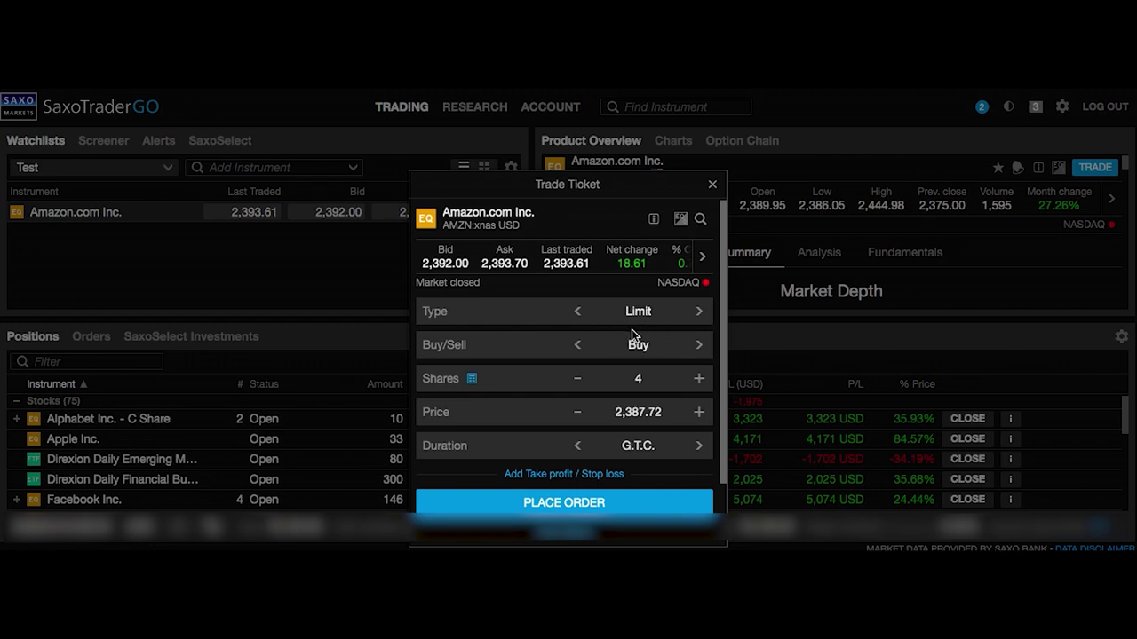
Step: Keep the order side on Buy, set the limit price to 1,687.00 and show the ticket's cost details
left_click(698, 344)
left_click(698, 345)
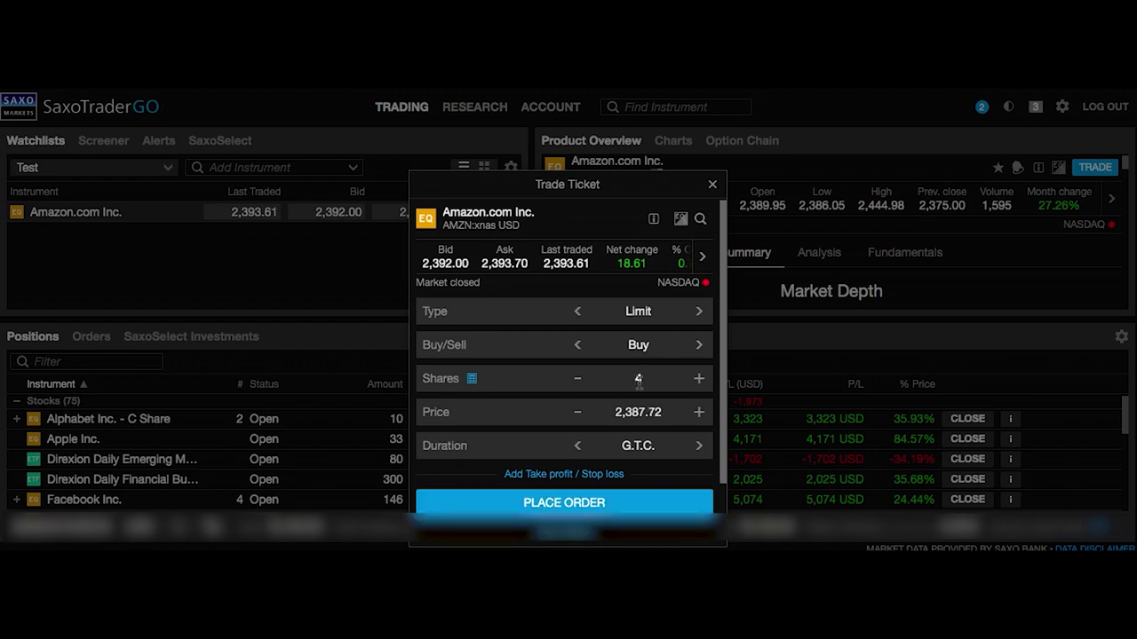
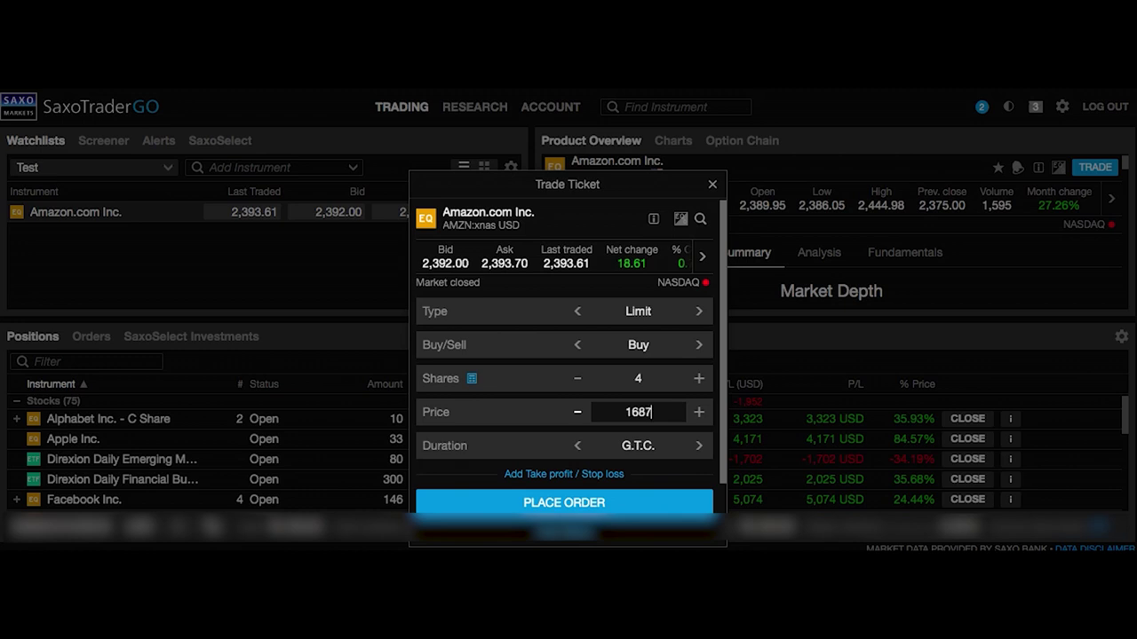
left_click_drag(619, 188, 620, 105)
scroll(635, 306, "down", 2)
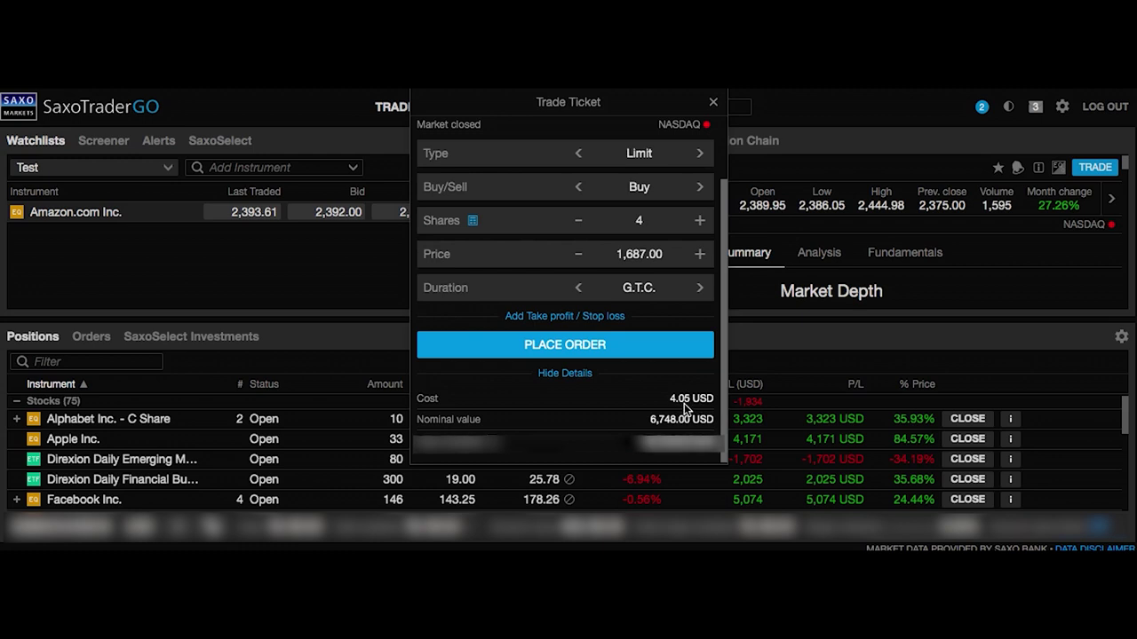
Step: Try share quantities of 3 and 5 in the ticket to compare the order's cost and nominal value
left_click(643, 221)
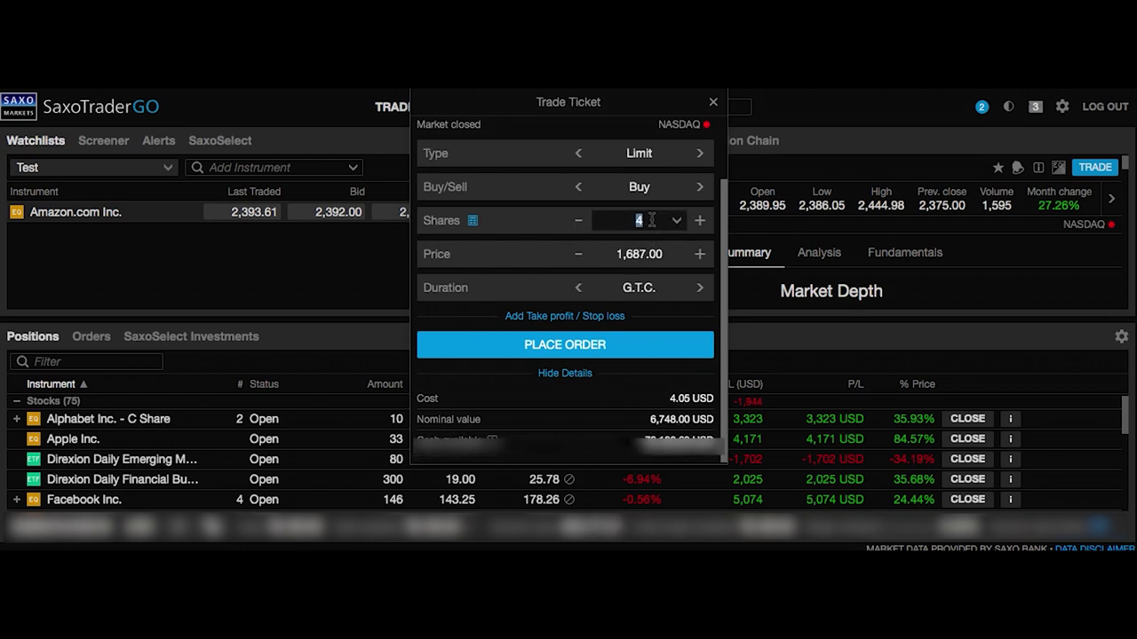
type("3")
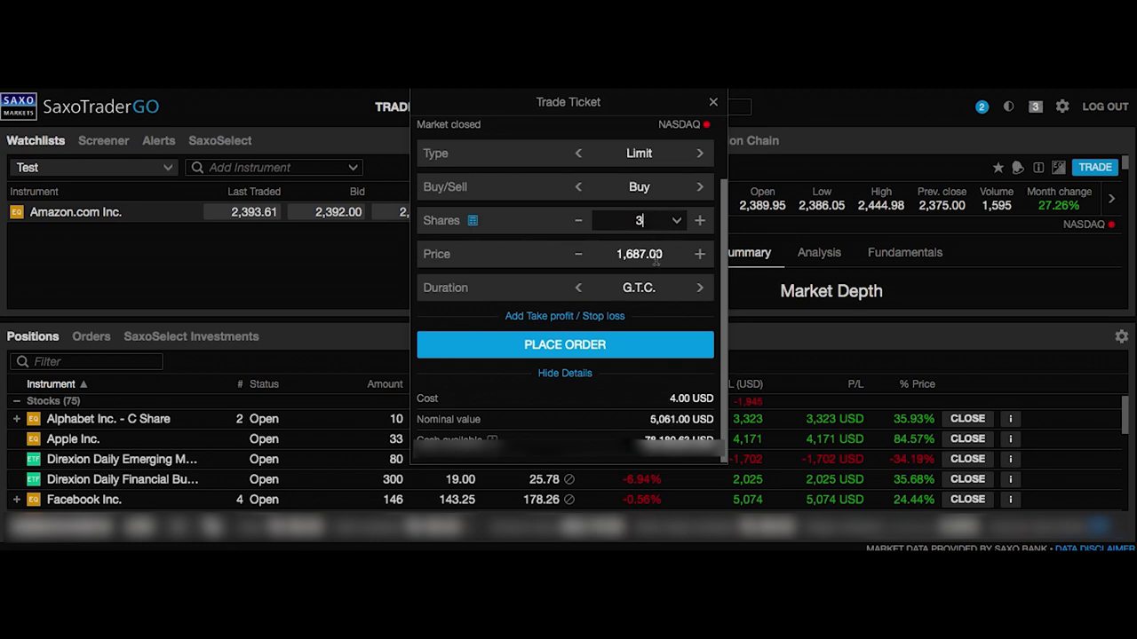
left_click(642, 255)
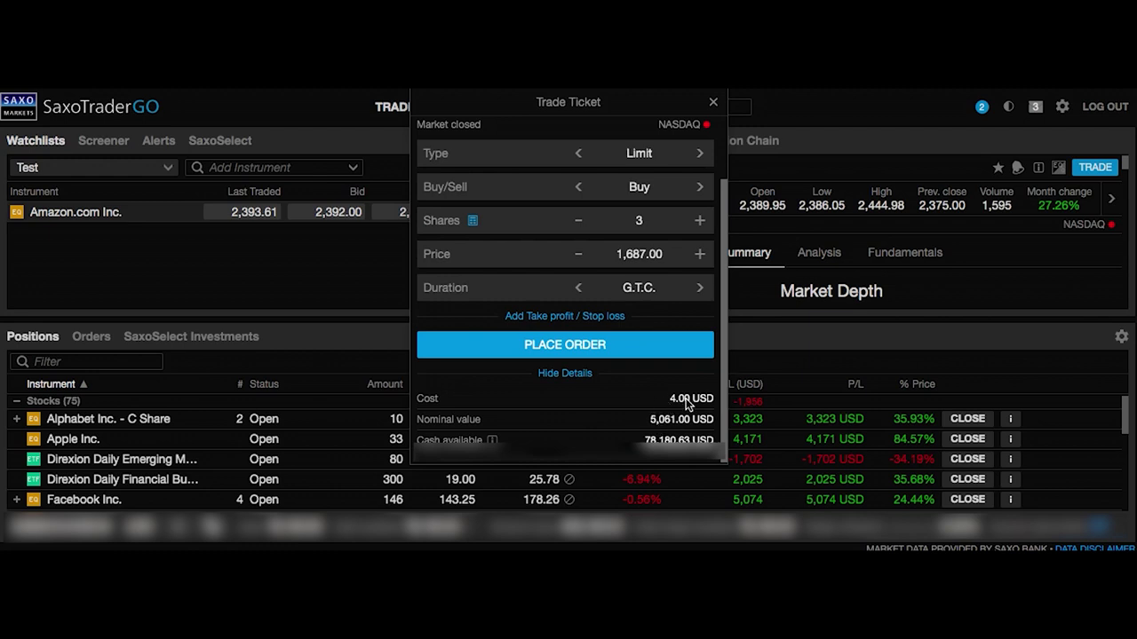
scroll(672, 428, "up", 1)
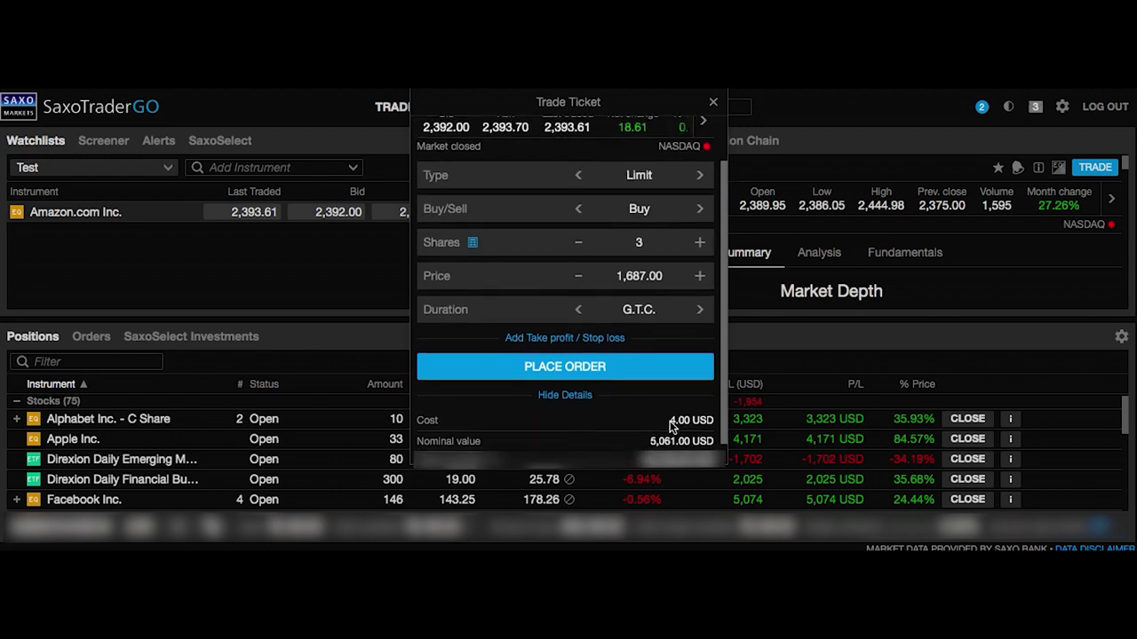
scroll(672, 428, "down", 1)
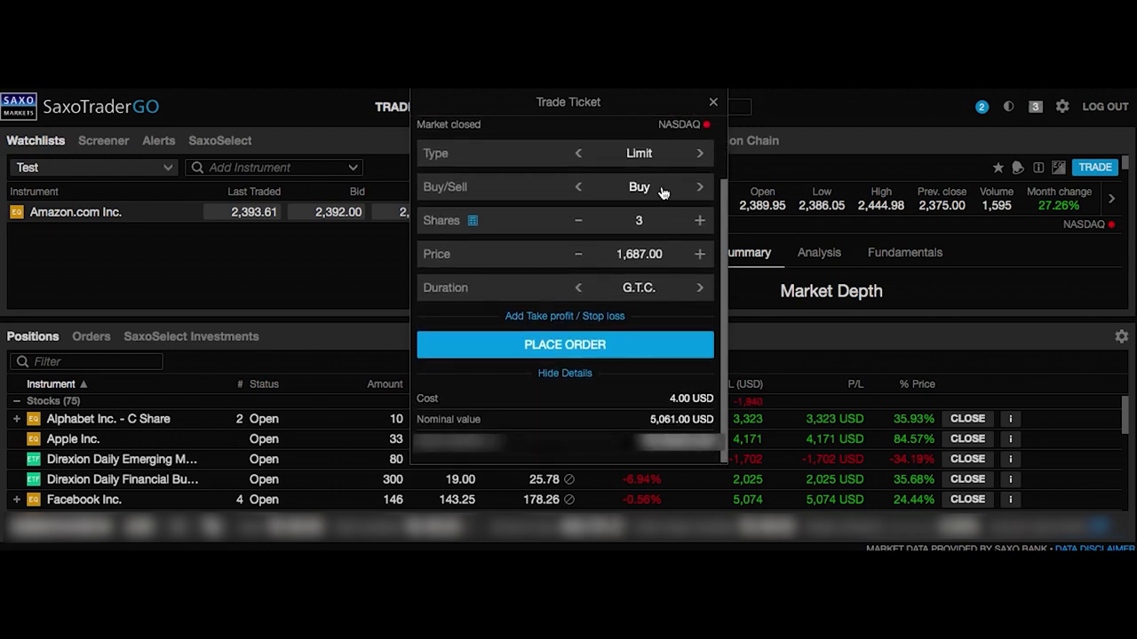
left_click(654, 220)
type("4")
key("BackSpace")
type("5")
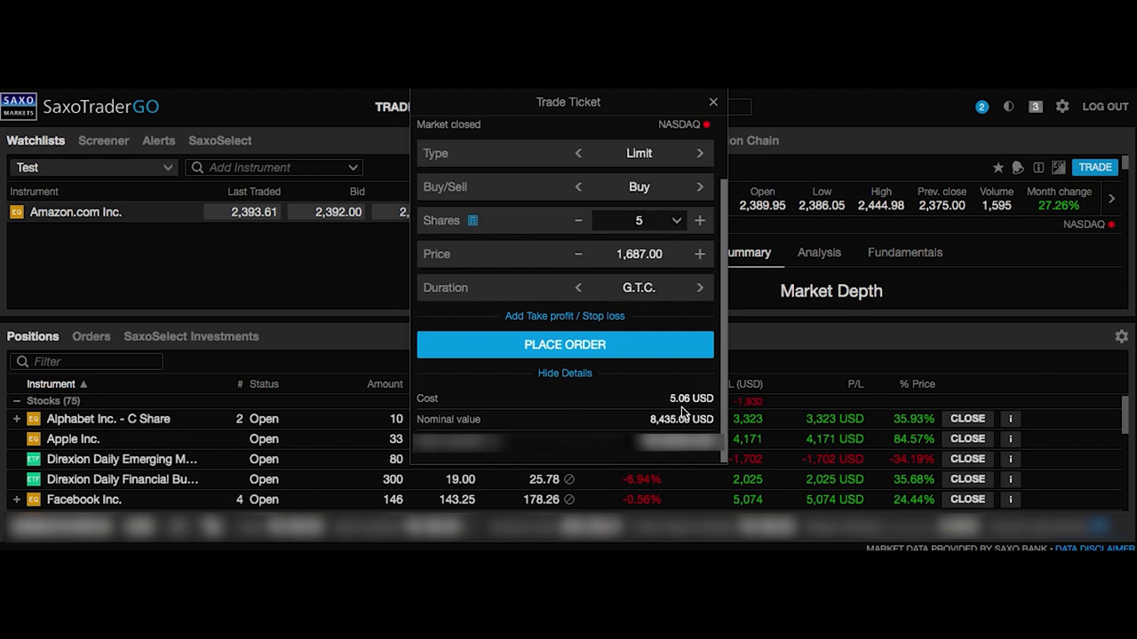
Step: Set the quantity to 4 shares, place and confirm the Amazon.com Inc. limit buy order, and acknowledge the notification
key("BackSpace")
type("4")
left_click(552, 351)
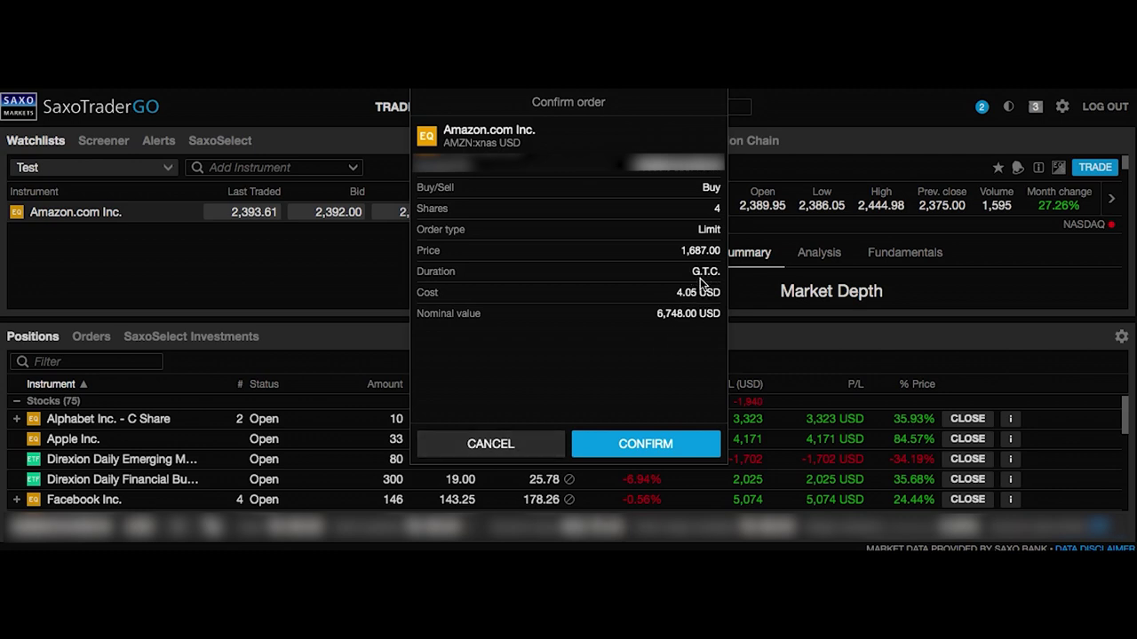
left_click(634, 444)
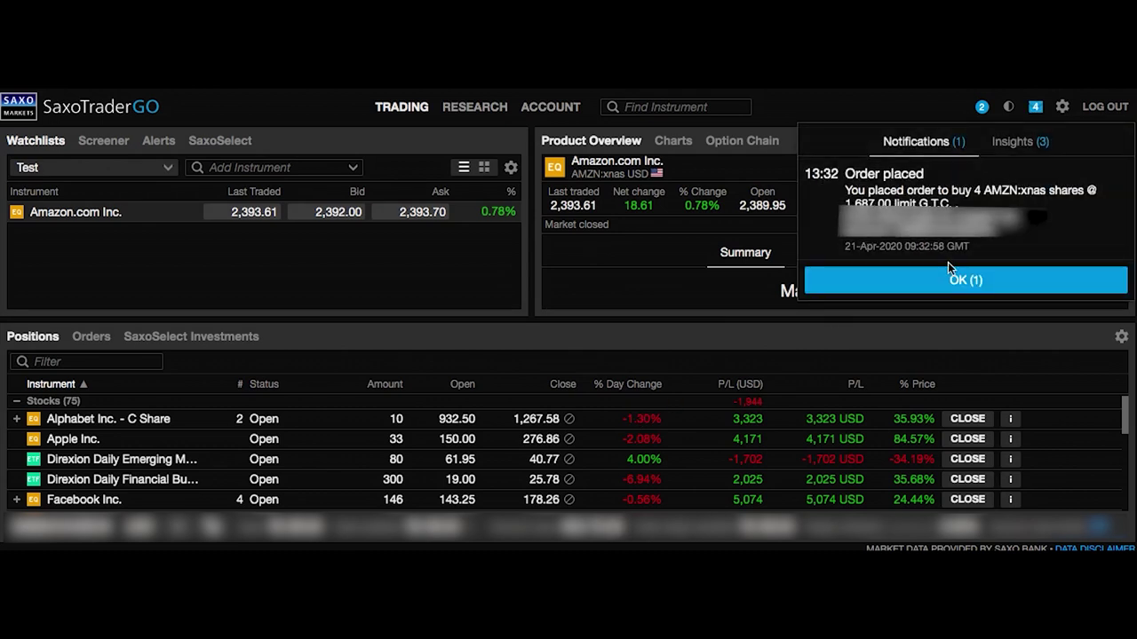
left_click(948, 281)
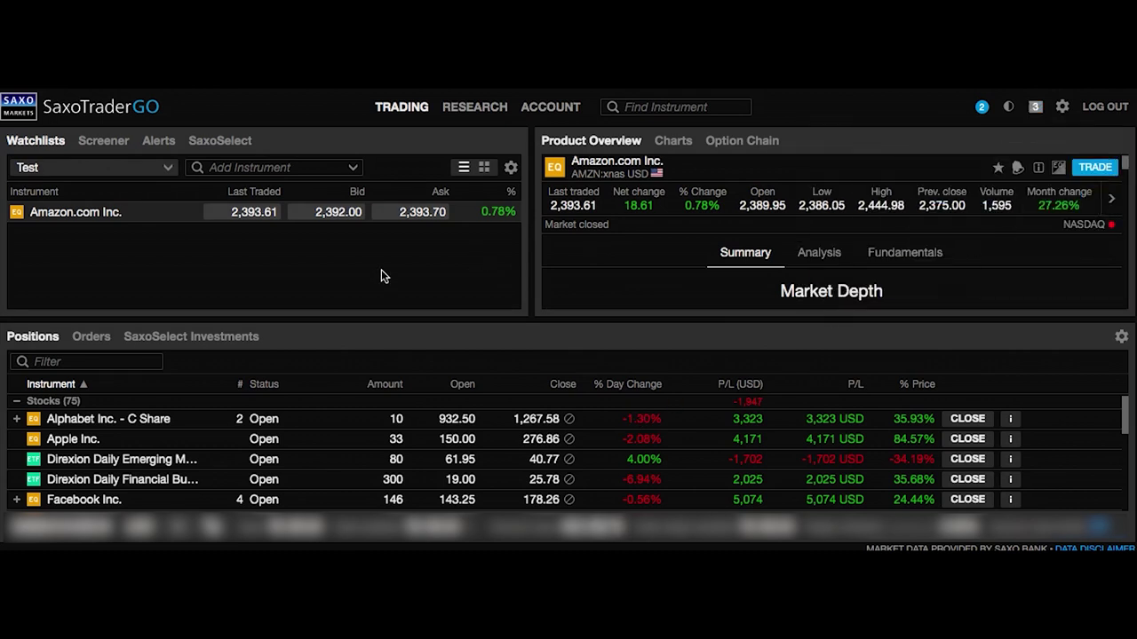
Step: Show the pending orders and log out of the trading platform
left_click(92, 337)
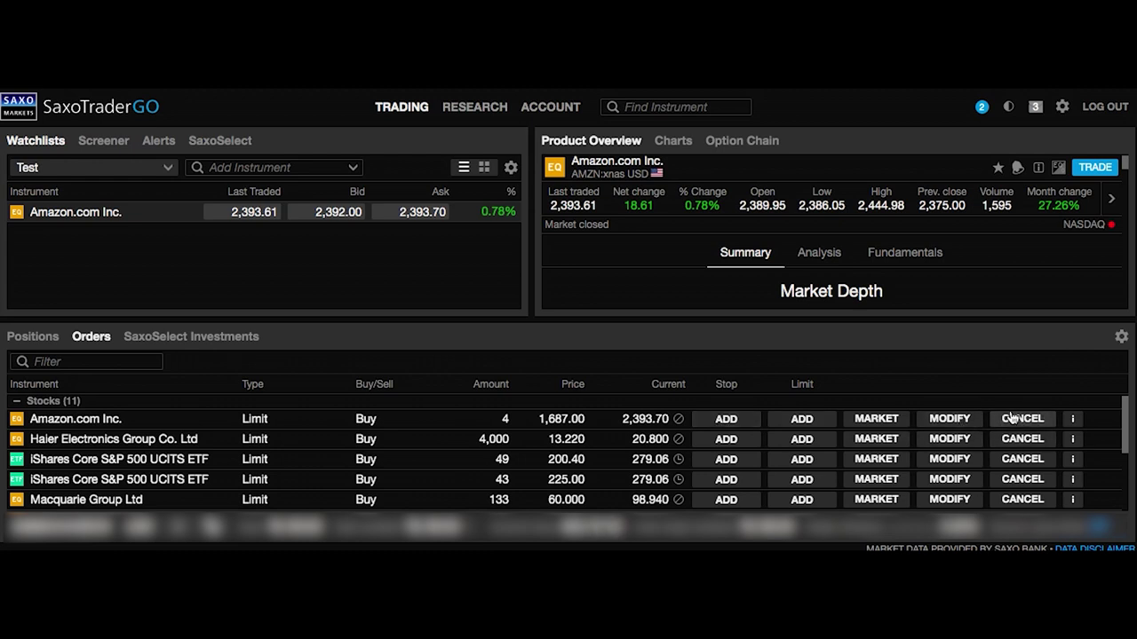
left_click(1103, 107)
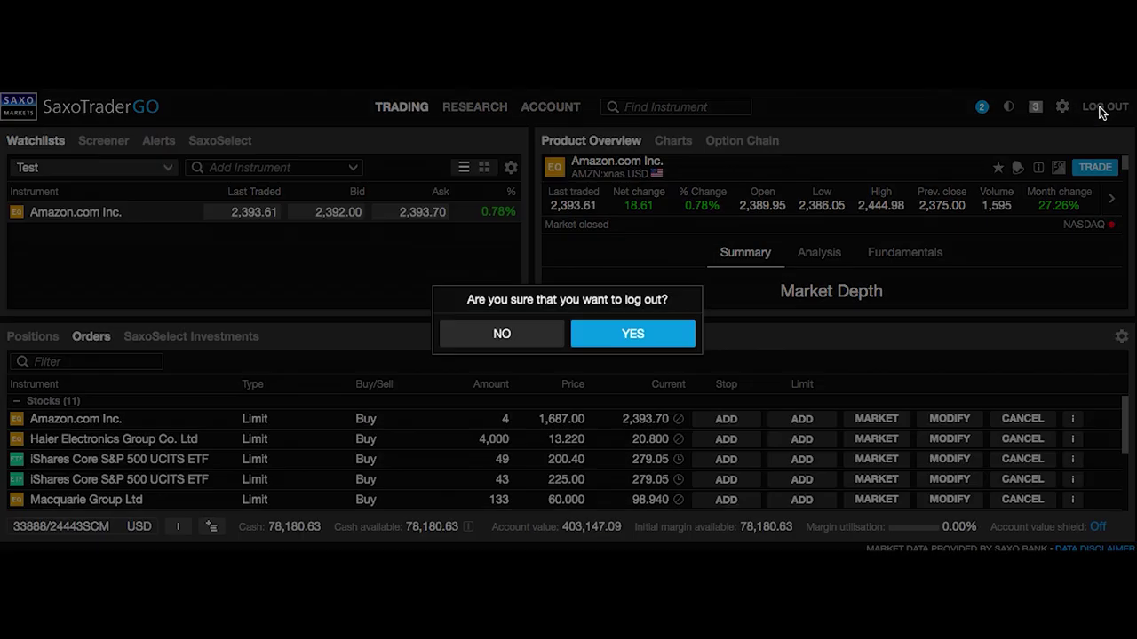
left_click(634, 335)
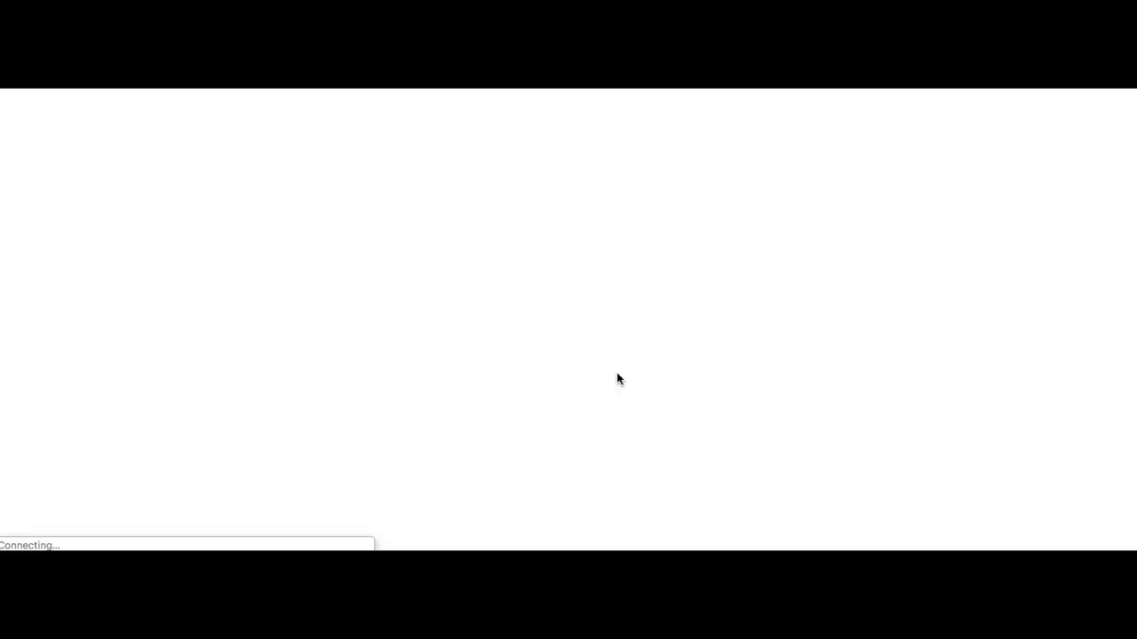